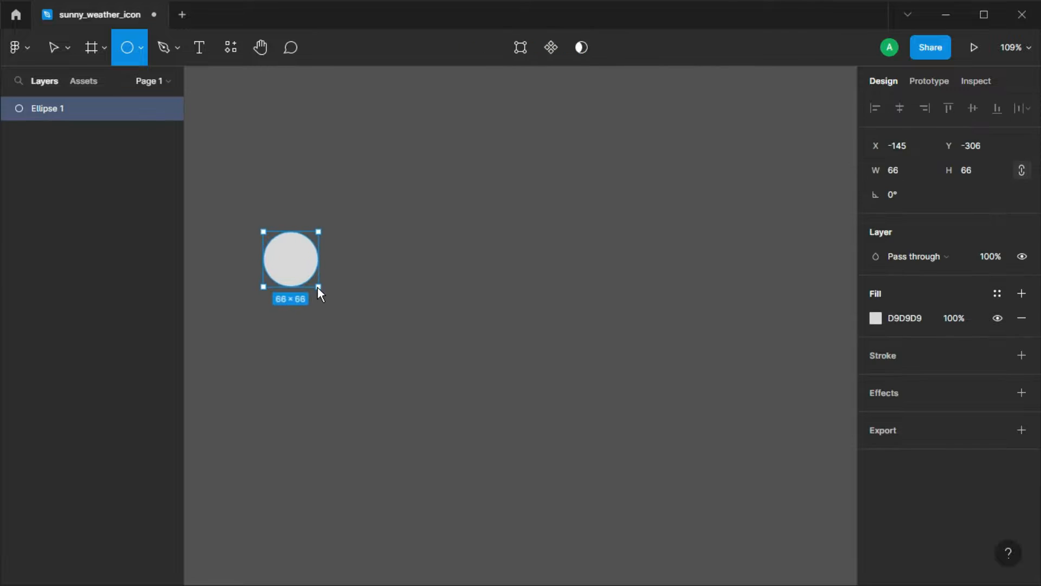
Arrange three overlapping circles into a cloud outline, with a large one about 213 px in the middle and smaller ones on each side.
{"action": "mouse_move", "coordinate": [319, 287]}
{"action": "left_mouse_down"}
{"action": "mouse_move", "coordinate": [374, 338]}
{"action": "mouse_move", "coordinate": [546, 341]}
{"action": "left_mouse_up"}
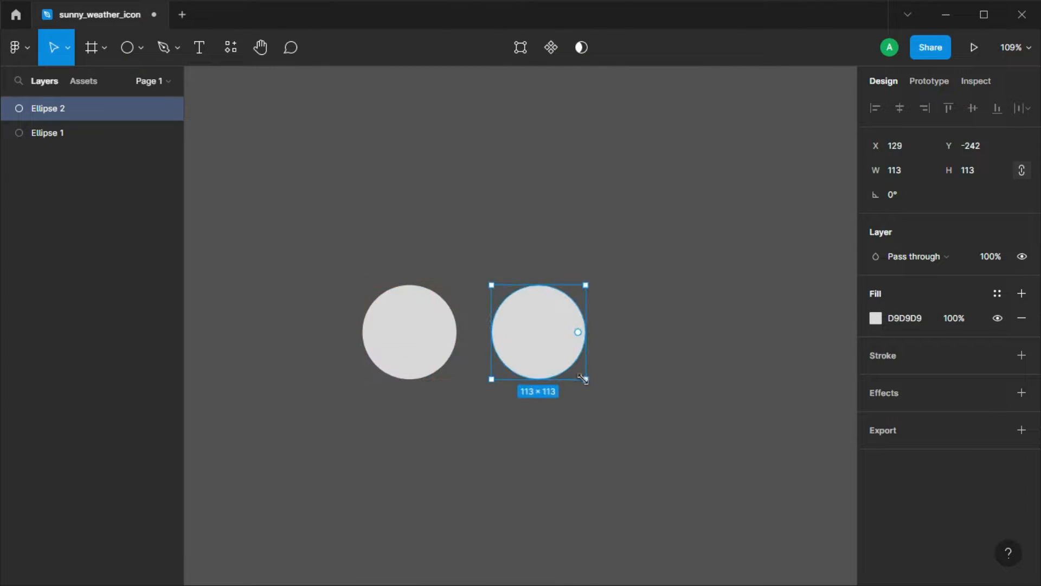
{"action": "left_click_drag", "start_coordinate": [586, 377], "coordinate": [522, 329]}
{"action": "left_click", "coordinate": [407, 332]}
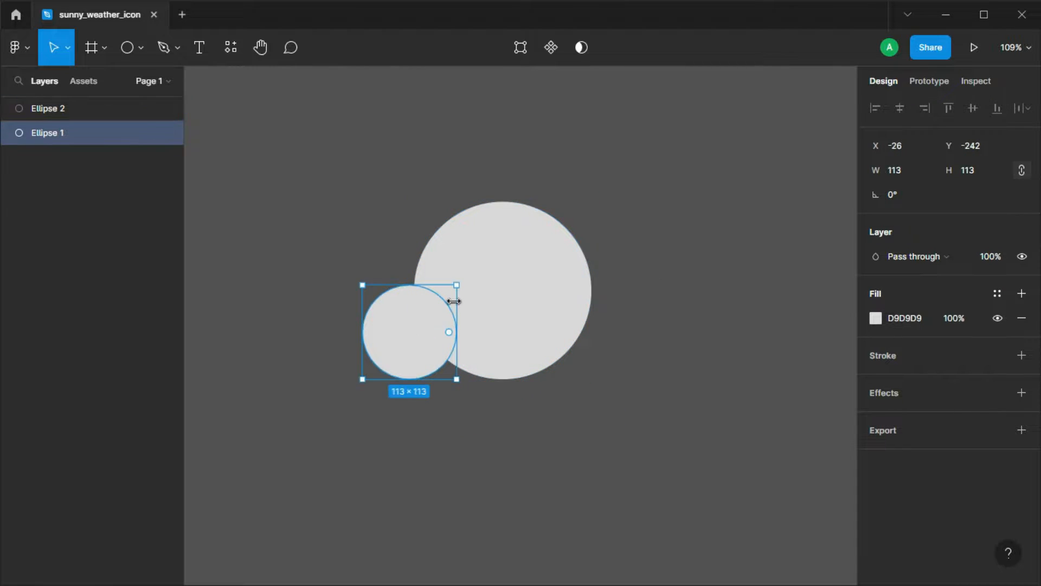
{"action": "left_click_drag", "start_coordinate": [457, 378], "coordinate": [595, 348]}
{"action": "key", "text": "alt"}
{"action": "key", "text": "Escape"}
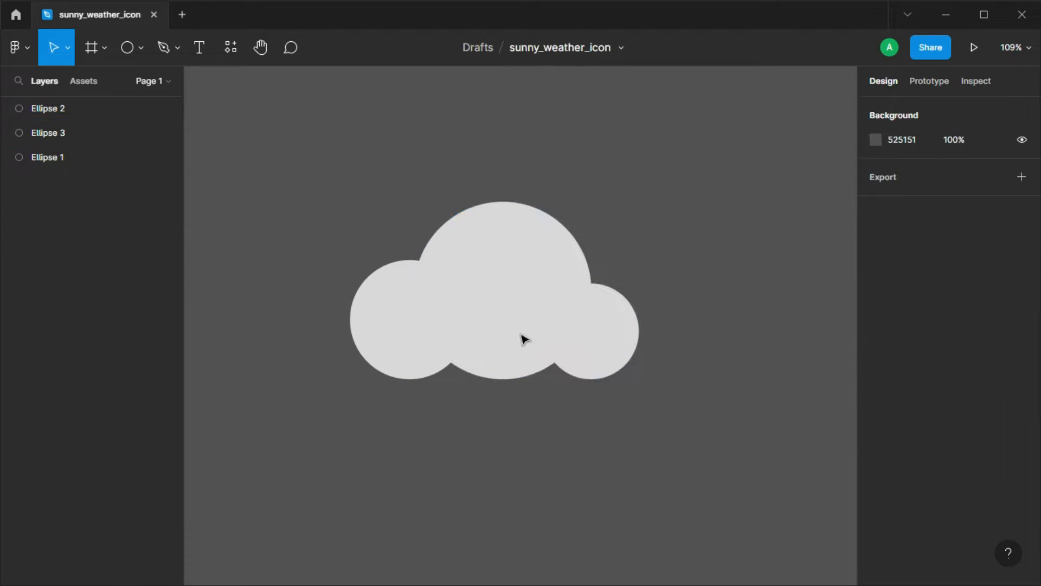
Draw a rectangle across the lower part of the circles to give the cloud a flat base.
{"action": "left_click", "coordinate": [140, 48]}
{"action": "left_click", "coordinate": [112, 81]}
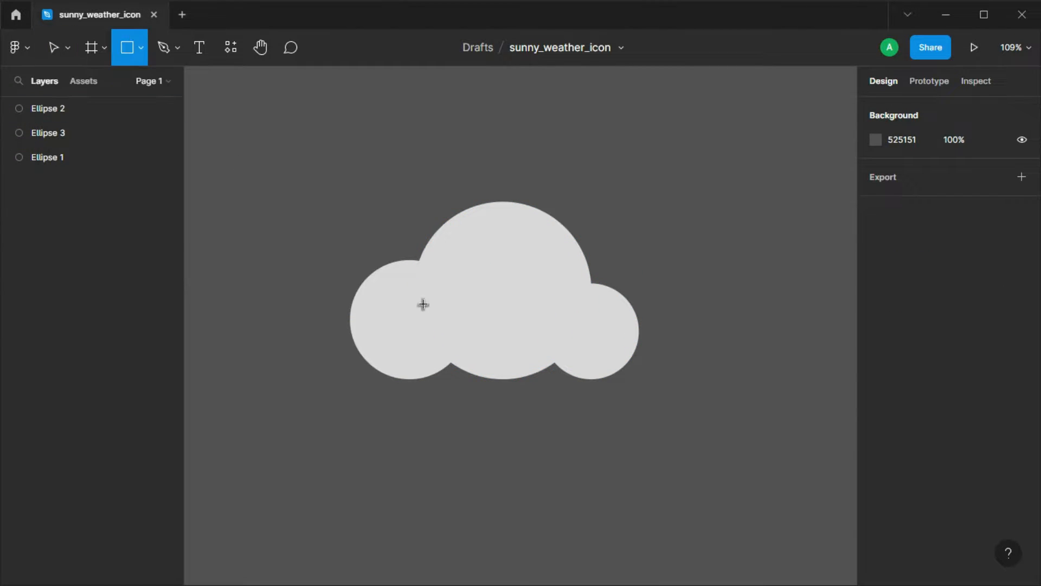
{"action": "left_click_drag", "start_coordinate": [414, 318], "coordinate": [585, 379]}
{"action": "left_click", "coordinate": [714, 313]}
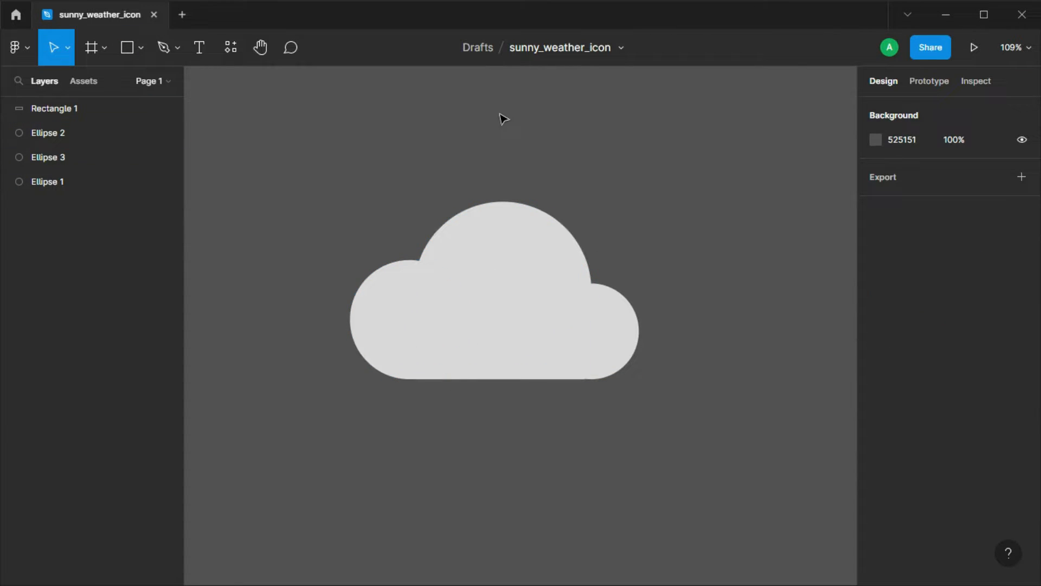
Combine the rectangle and all three ellipses into a single cloud shape with Union selection.
{"action": "left_click", "coordinate": [67, 107]}
{"action": "left_click", "coordinate": [54, 133], "text": "shift"}
{"action": "left_click", "coordinate": [52, 158], "text": "shift"}
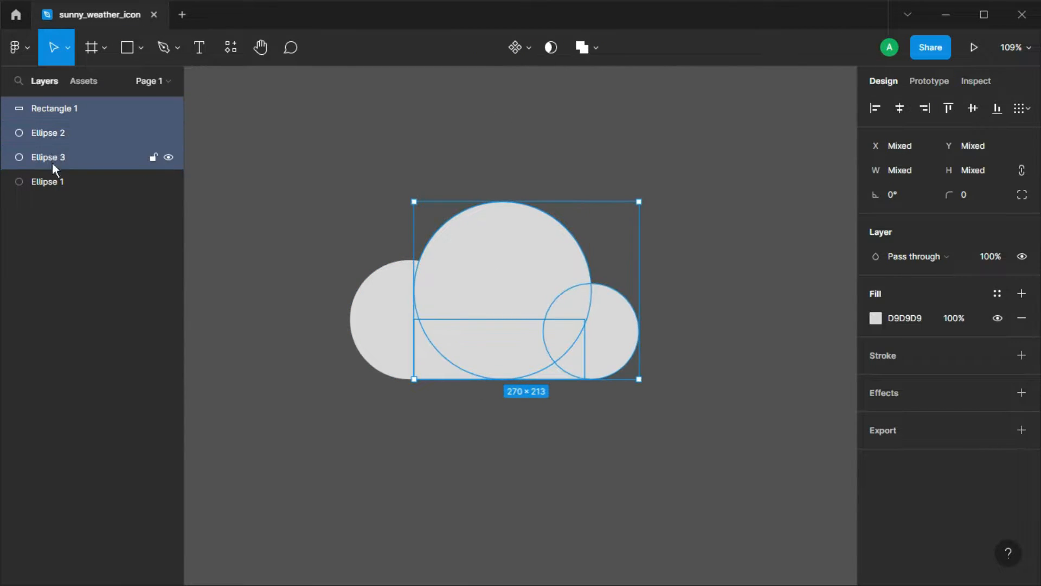
{"action": "left_click", "coordinate": [52, 182], "text": "shift"}
{"action": "left_click", "coordinate": [592, 47]}
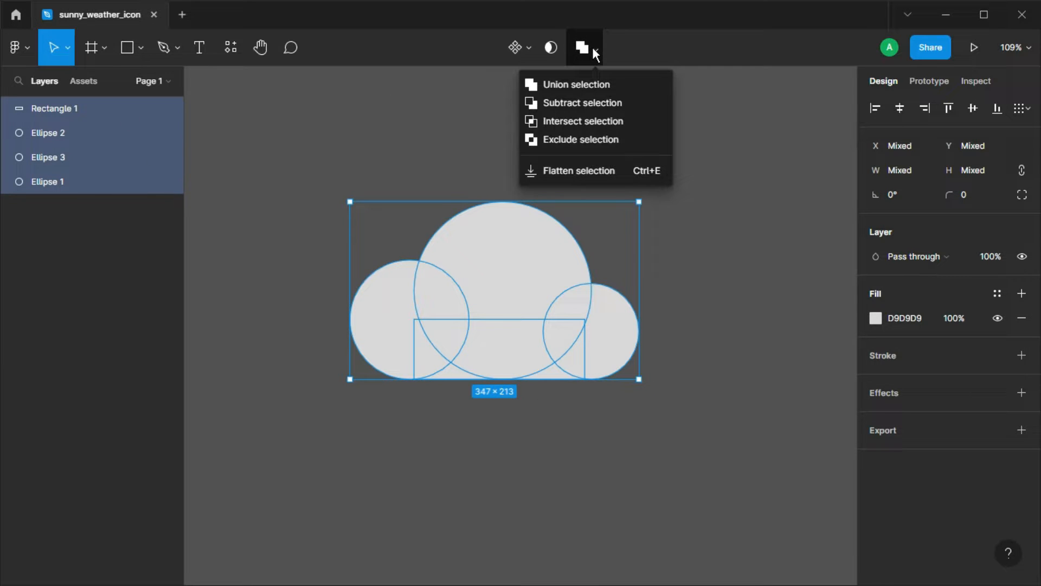
{"action": "left_click", "coordinate": [589, 84]}
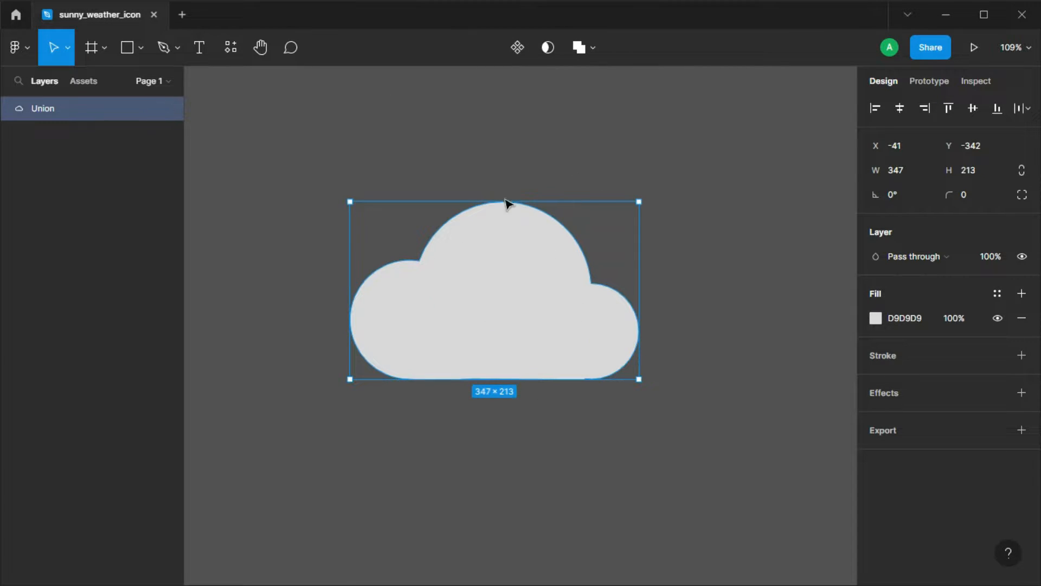
Change the cloud's fill to a linear gradient and set its top stop to ECDDDD.
{"action": "left_click", "coordinate": [877, 318]}
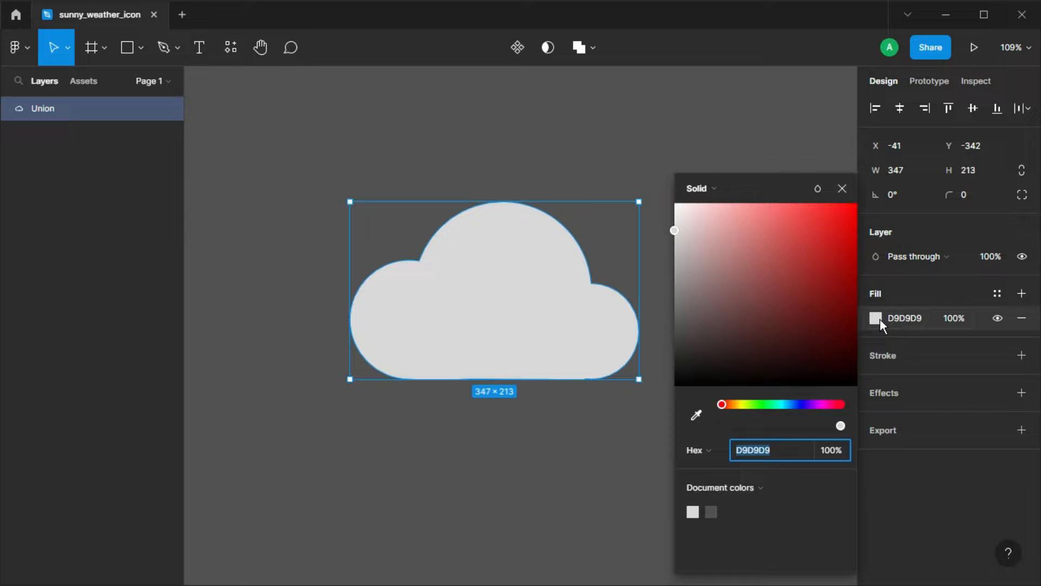
{"action": "left_click", "coordinate": [727, 189]}
{"action": "left_click", "coordinate": [739, 208]}
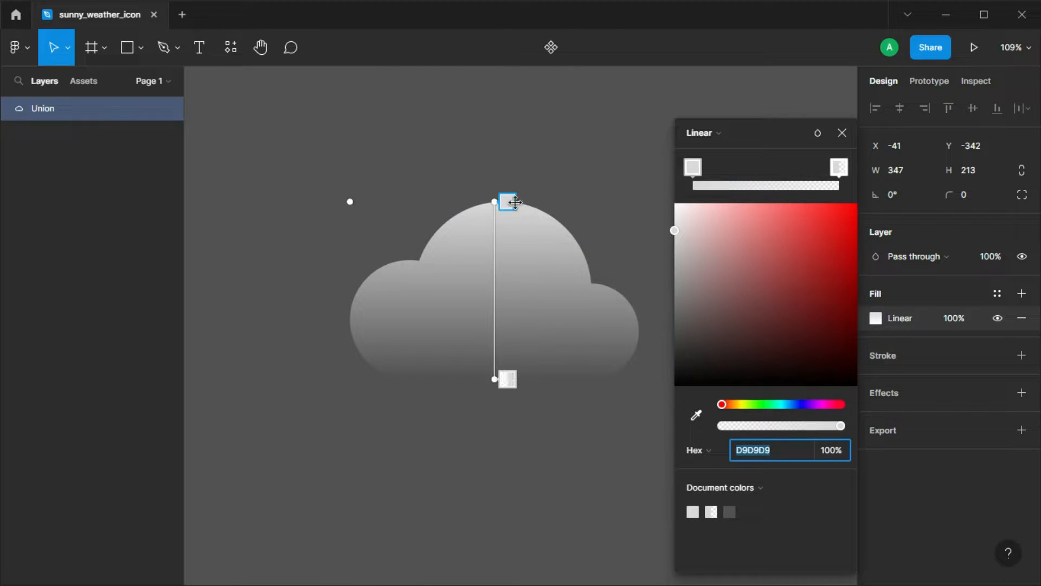
{"action": "left_click", "coordinate": [515, 202]}
{"action": "mouse_move", "coordinate": [676, 232]}
{"action": "left_mouse_down"}
{"action": "mouse_move", "coordinate": [683, 244]}
{"action": "mouse_move", "coordinate": [701, 242]}
{"action": "mouse_move", "coordinate": [685, 218]}
{"action": "left_mouse_up"}
Set the cloud gradient's bottom stop to EDDFDF at 41% opacity and reduce the top stop's opacity.
{"action": "left_click", "coordinate": [508, 379]}
{"action": "left_click_drag", "start_coordinate": [777, 426], "coordinate": [771, 429]}
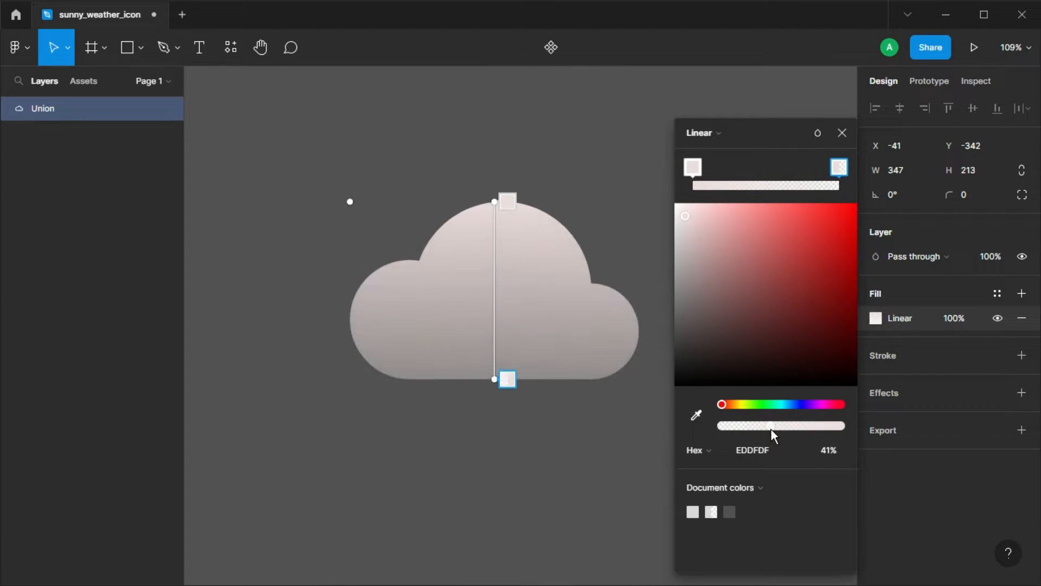
{"action": "left_click", "coordinate": [693, 167]}
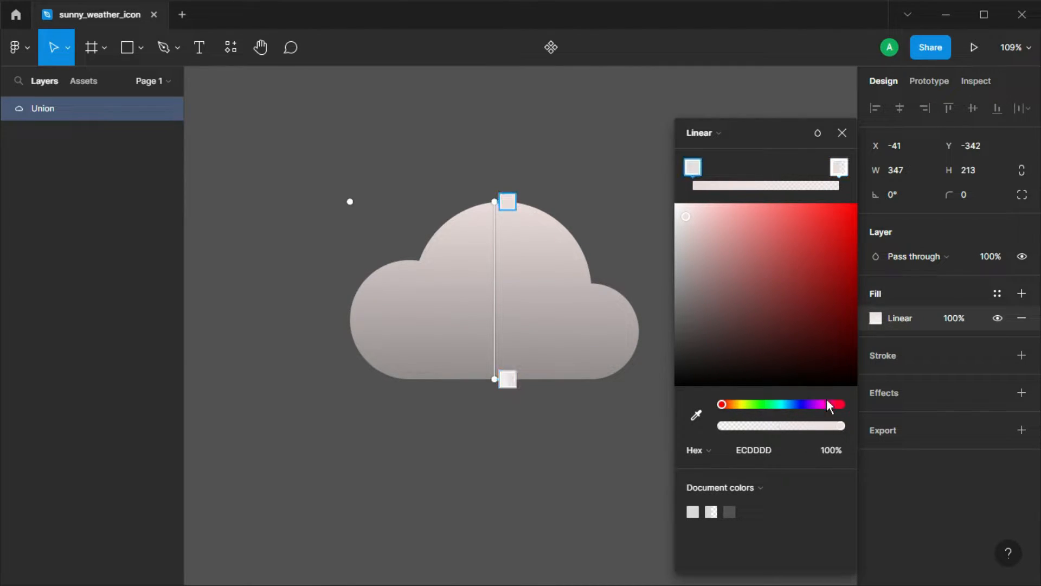
{"action": "left_click_drag", "start_coordinate": [825, 429], "coordinate": [802, 427]}
{"action": "left_click", "coordinate": [843, 133]}
Add an inner shadow effect to the cloud.
{"action": "left_click", "coordinate": [1022, 392]}
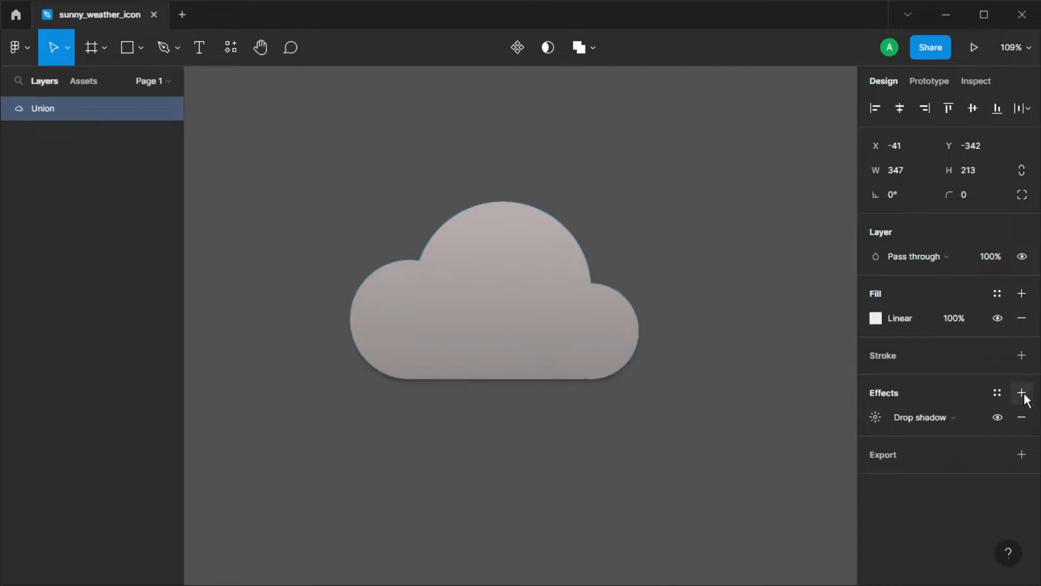
{"action": "left_click", "coordinate": [966, 415]}
{"action": "left_click", "coordinate": [955, 399]}
Set the cloud's inner shadow to white FFFFFF at 100% opacity.
{"action": "left_click", "coordinate": [876, 417]}
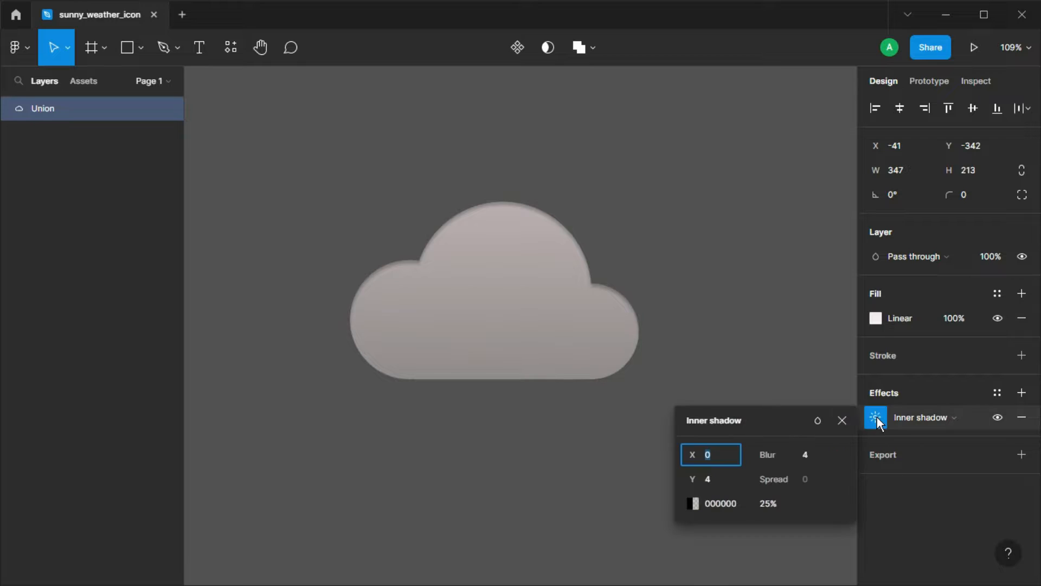
{"action": "left_click", "coordinate": [771, 503]}
{"action": "type", "text": "100"}
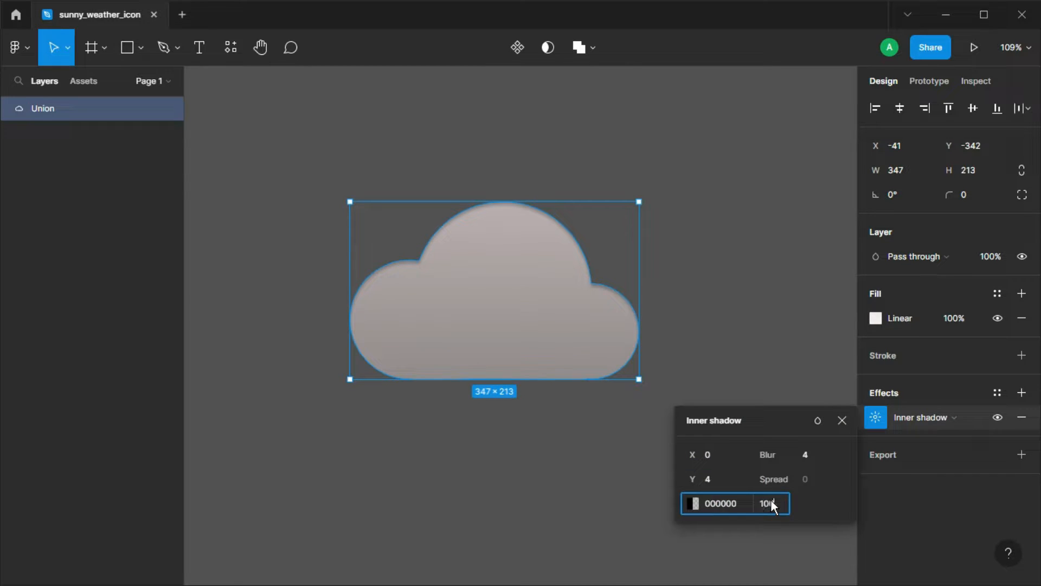
{"action": "key", "text": "Return"}
{"action": "left_click", "coordinate": [693, 503]}
{"action": "left_click_drag", "start_coordinate": [513, 284], "coordinate": [486, 202]}
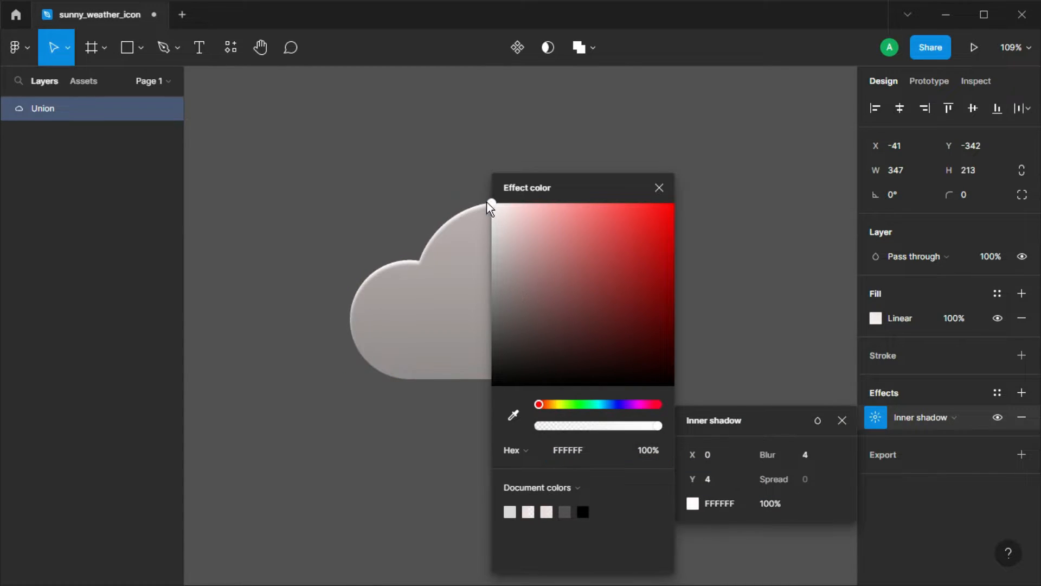
{"action": "left_click", "coordinate": [659, 188]}
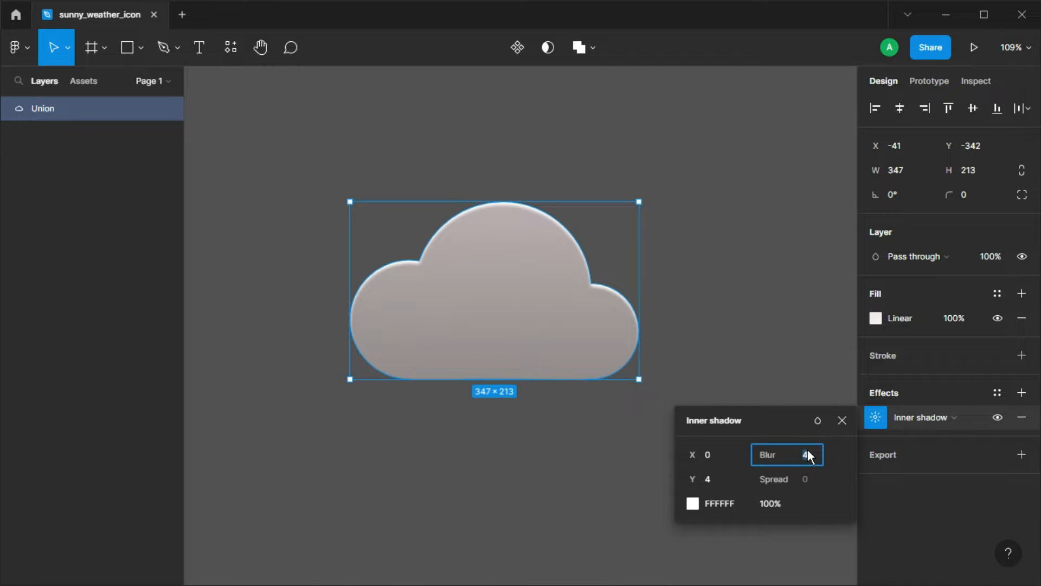
Set the cloud's inner shadow blur to 60.
{"action": "type", "text": "30"}
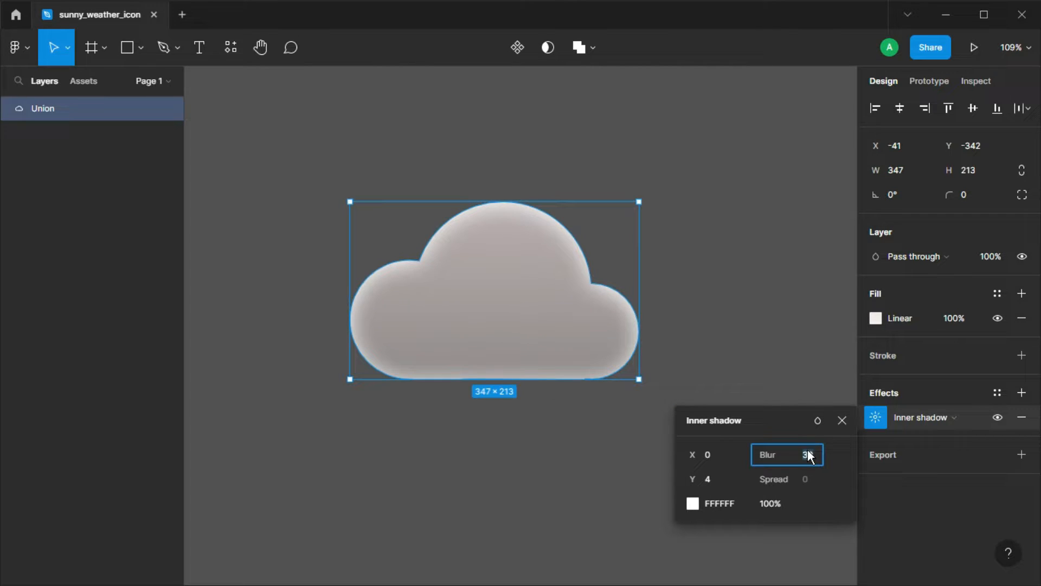
{"action": "type", "text": "40"}
{"action": "key", "text": "Return"}
{"action": "left_click", "coordinate": [809, 453]}
{"action": "type", "text": "60"}
{"action": "key", "text": "Return"}
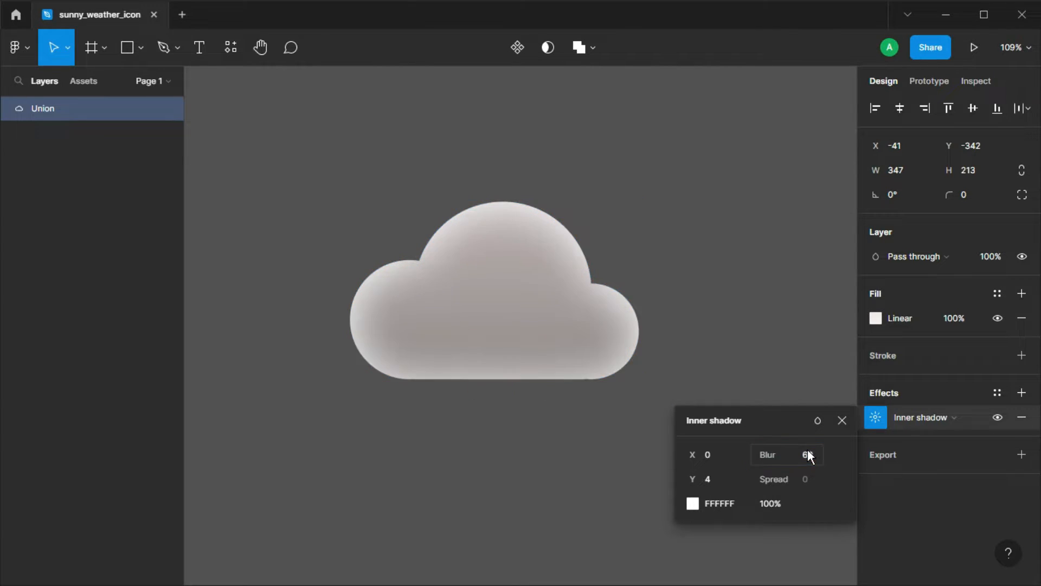
{"action": "left_click", "coordinate": [839, 420]}
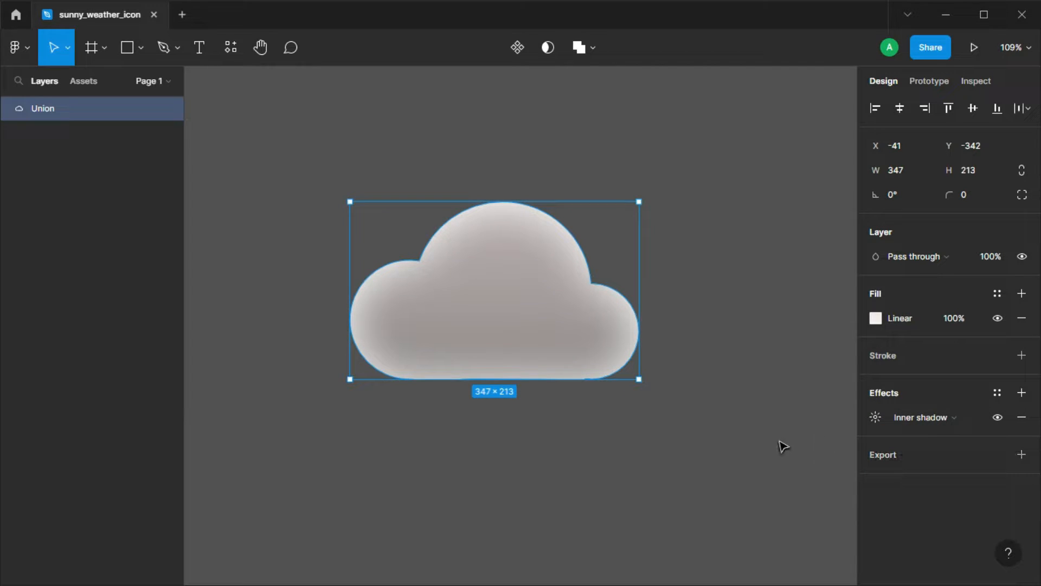
{"action": "left_click", "coordinate": [955, 318]}
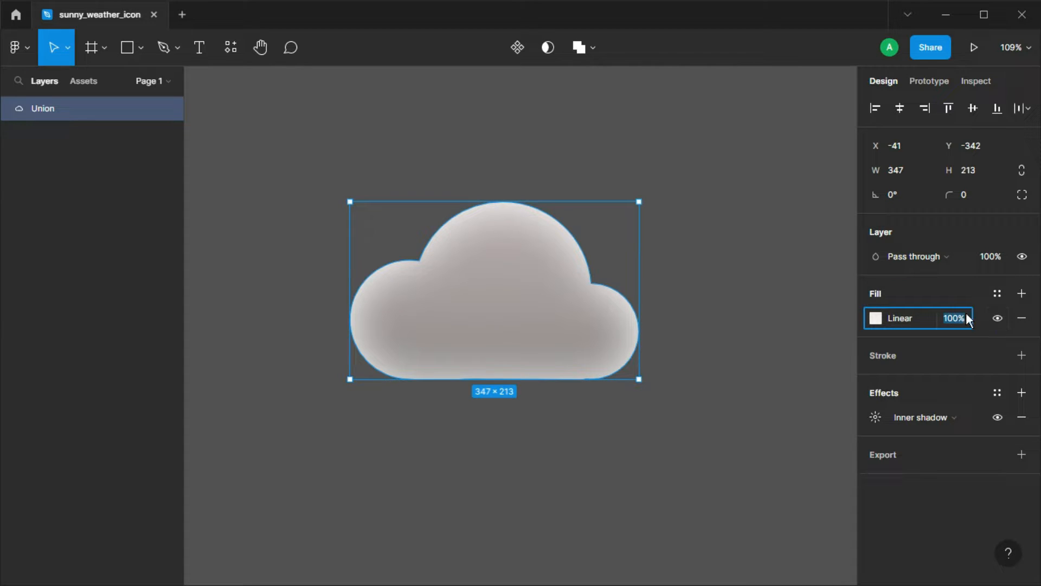
Draw a circle about 108 px in diameter in the empty area to the upper right of the cloud.
{"action": "left_click", "coordinate": [141, 48]}
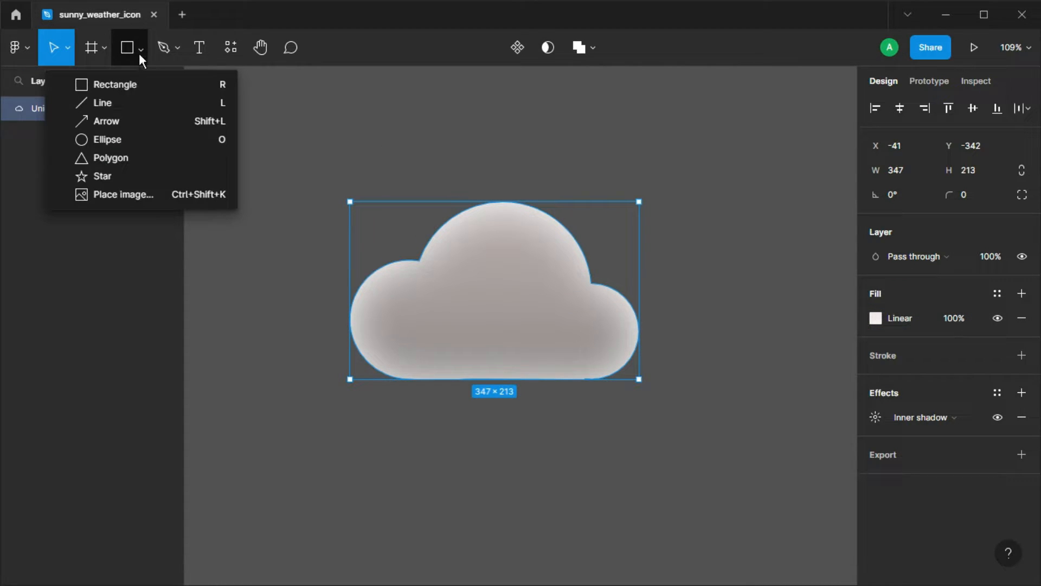
{"action": "left_click", "coordinate": [116, 138]}
{"action": "left_click_drag", "start_coordinate": [692, 149], "coordinate": [782, 206]}
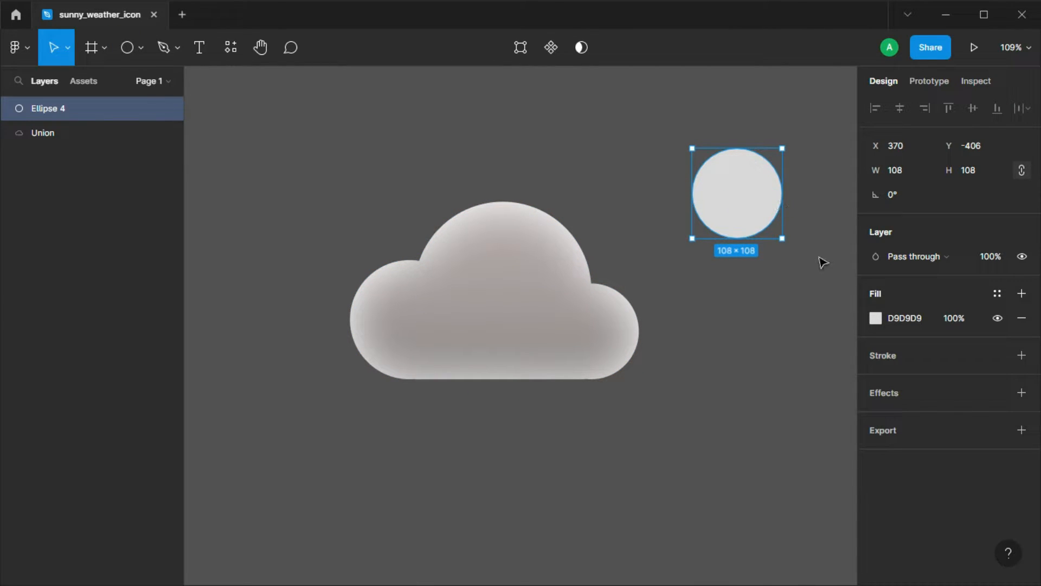
Change the new circle's fill to a linear gradient and make its top stop a saturated yellow-orange.
{"action": "left_click", "coordinate": [876, 319]}
{"action": "left_click", "coordinate": [873, 321]}
{"action": "left_click", "coordinate": [876, 318]}
{"action": "left_click", "coordinate": [700, 188]}
{"action": "left_click", "coordinate": [730, 210]}
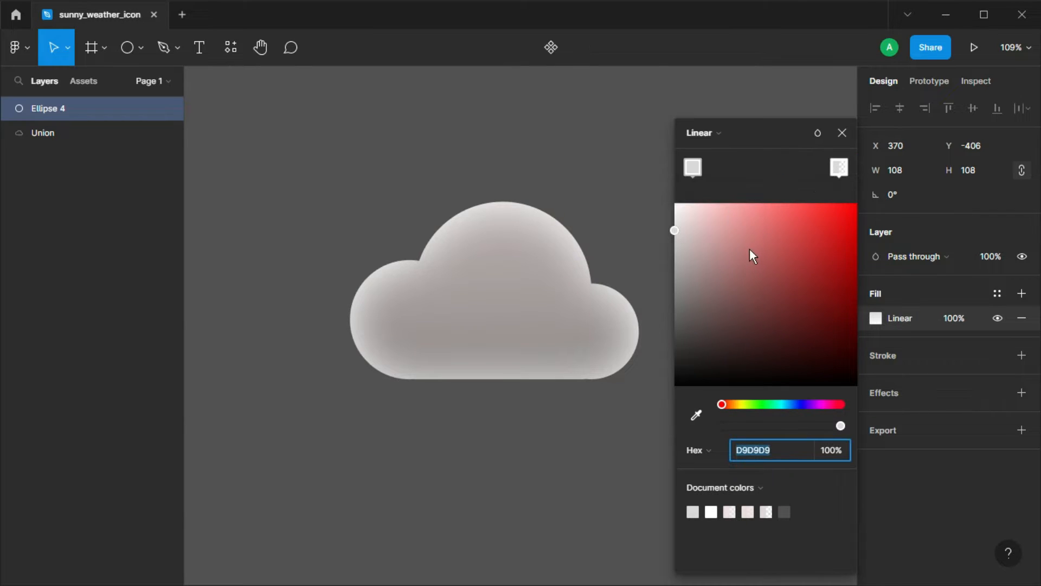
{"action": "left_click_drag", "start_coordinate": [778, 142], "coordinate": [476, 144]}
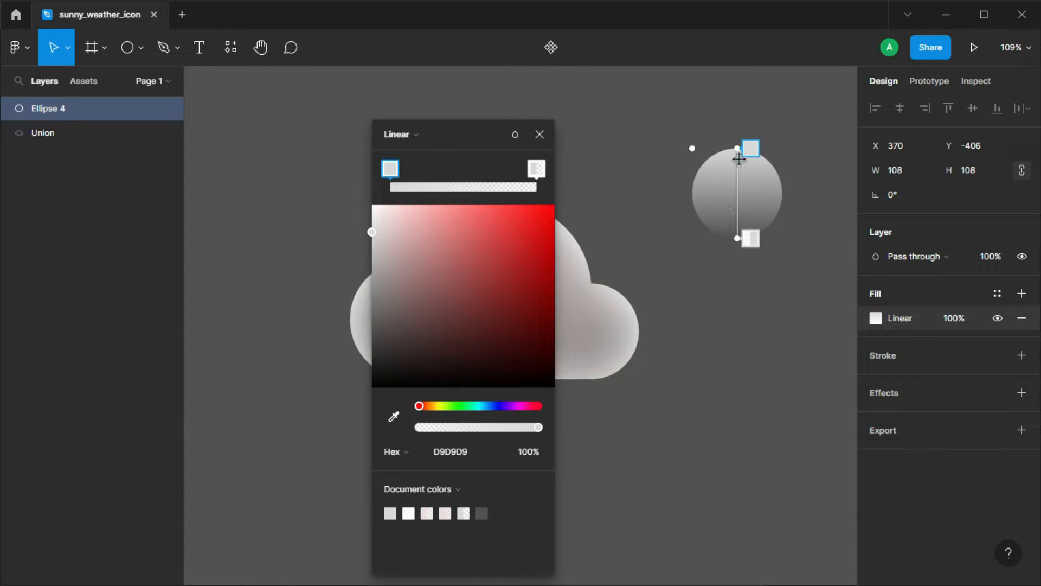
{"action": "left_click_drag", "start_coordinate": [435, 407], "coordinate": [434, 406]}
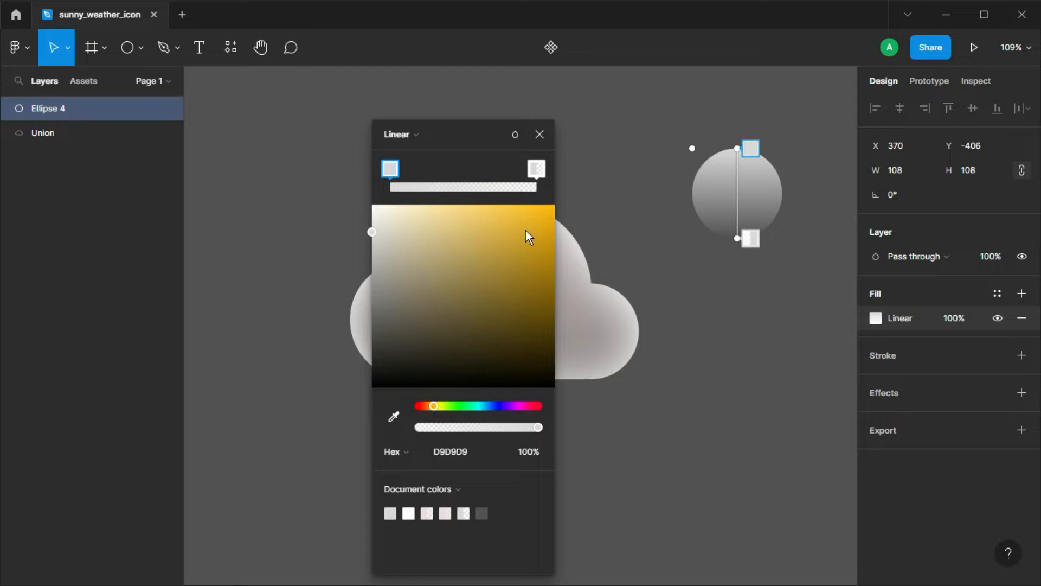
{"action": "mouse_move", "coordinate": [526, 230]}
{"action": "left_mouse_down"}
{"action": "mouse_move", "coordinate": [531, 211]}
{"action": "mouse_move", "coordinate": [538, 217]}
{"action": "left_mouse_up"}
Set the circle gradient's bottom stop to burnt orange BF5D32 at 100% opacity.
{"action": "left_click", "coordinate": [750, 239]}
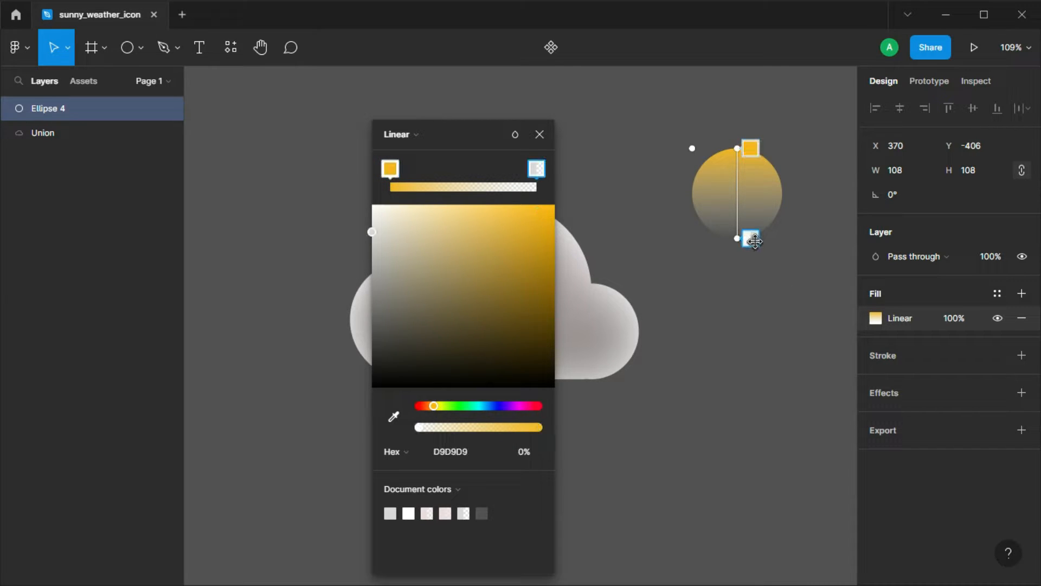
{"action": "left_click_drag", "start_coordinate": [428, 406], "coordinate": [431, 406]}
{"action": "left_click", "coordinate": [504, 224]}
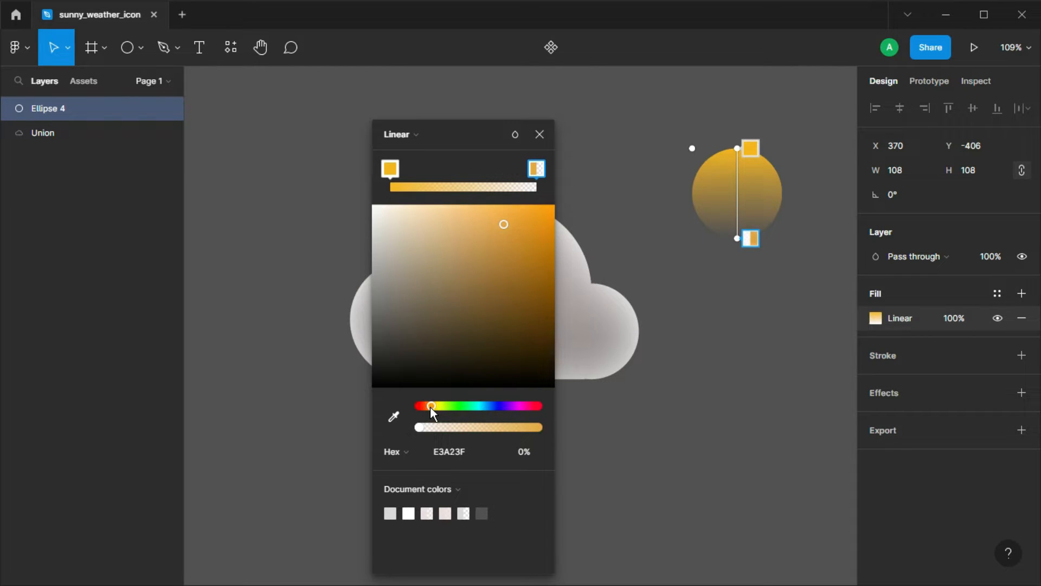
{"action": "left_click_drag", "start_coordinate": [503, 229], "coordinate": [506, 253]}
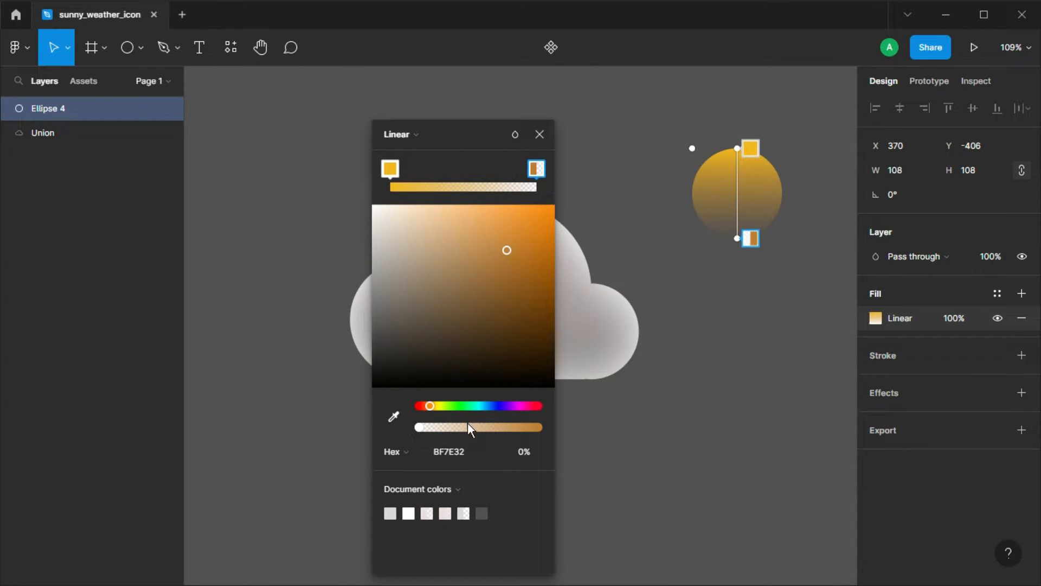
{"action": "left_click_drag", "start_coordinate": [467, 426], "coordinate": [544, 431]}
{"action": "left_click_drag", "start_coordinate": [429, 406], "coordinate": [425, 408]}
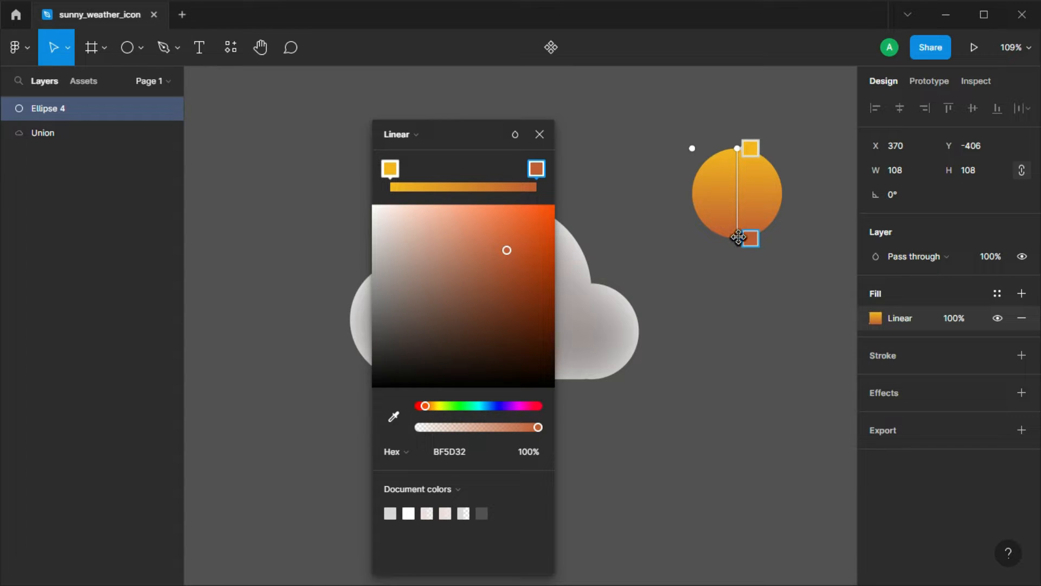
Reorient and shorten the circle's gradient so it runs diagonally from yellow at the lower left to burnt orange at the upper right.
{"action": "left_click_drag", "start_coordinate": [739, 237], "coordinate": [707, 223]}
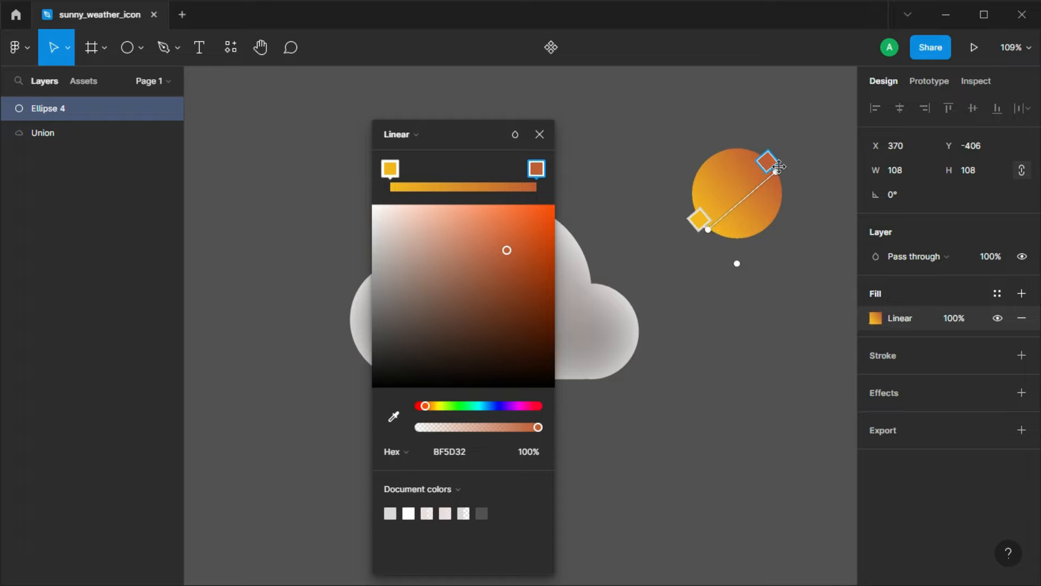
{"action": "left_click_drag", "start_coordinate": [773, 171], "coordinate": [754, 176]}
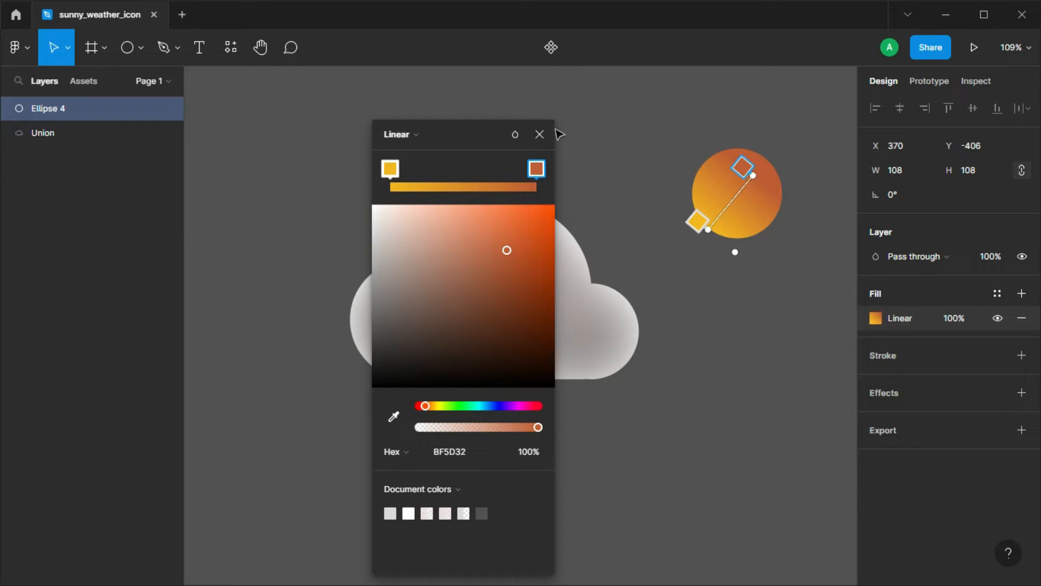
{"action": "left_click", "coordinate": [539, 134]}
Place two copies of the orange circle in a column below the original.
{"action": "left_click_drag", "start_coordinate": [749, 216], "coordinate": [737, 440]}
Move the original orange circle onto the cloud's upper-right edge and bring the cloud layer in front of all the circles.
{"action": "left_click", "coordinate": [716, 216]}
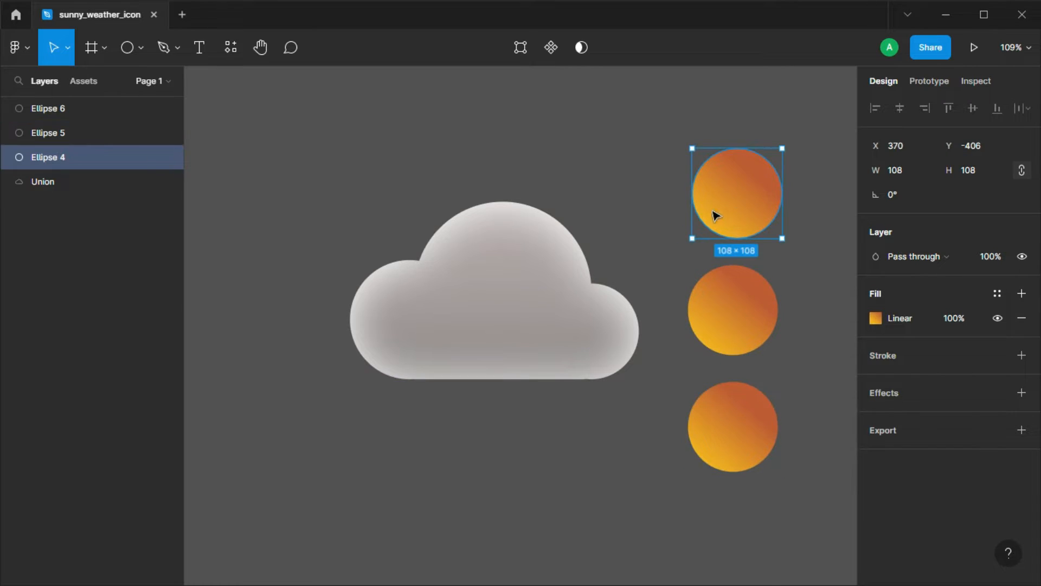
{"action": "left_click_drag", "start_coordinate": [716, 216], "coordinate": [605, 269]}
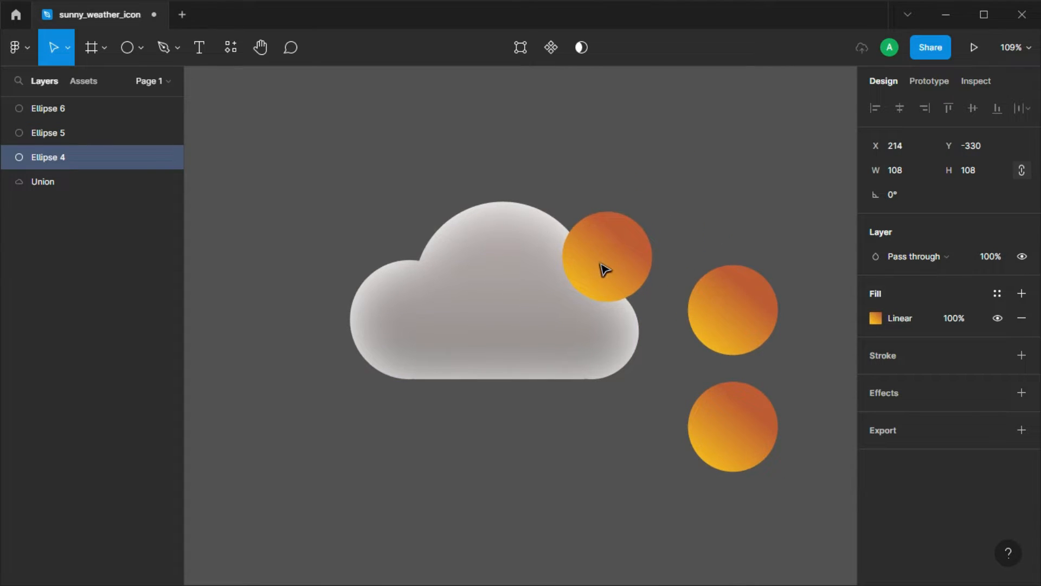
{"action": "left_click_drag", "start_coordinate": [58, 184], "coordinate": [65, 102]}
{"action": "left_click", "coordinate": [613, 244]}
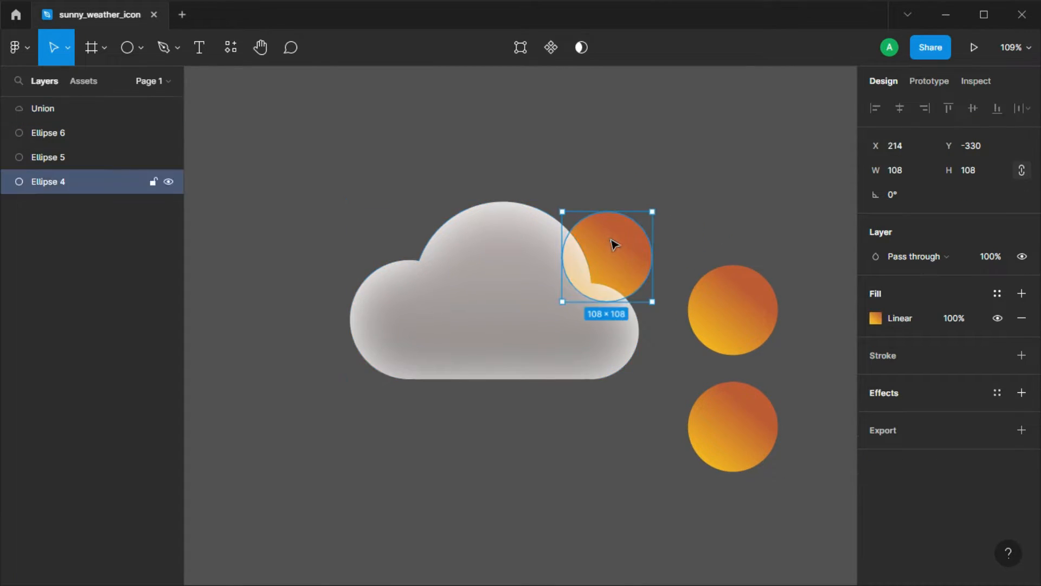
Apply a layer blur of 50 to the orange circle on the cloud's upper-right edge.
{"action": "left_click", "coordinate": [1022, 392]}
{"action": "left_click", "coordinate": [970, 417]}
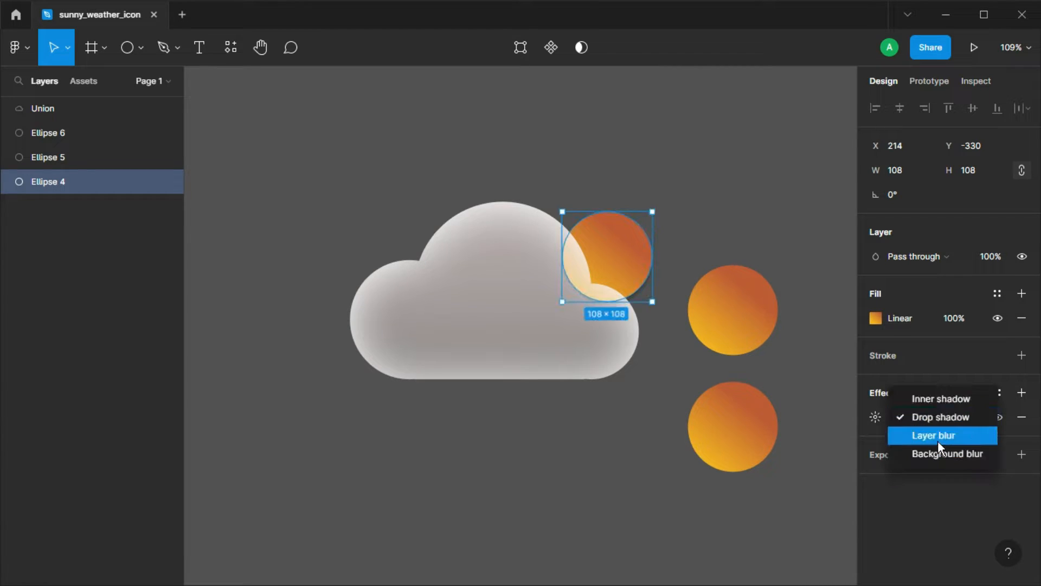
{"action": "left_click", "coordinate": [938, 435]}
{"action": "left_click", "coordinate": [876, 417]}
{"action": "type", "text": "50"}
{"action": "key", "text": "Return"}
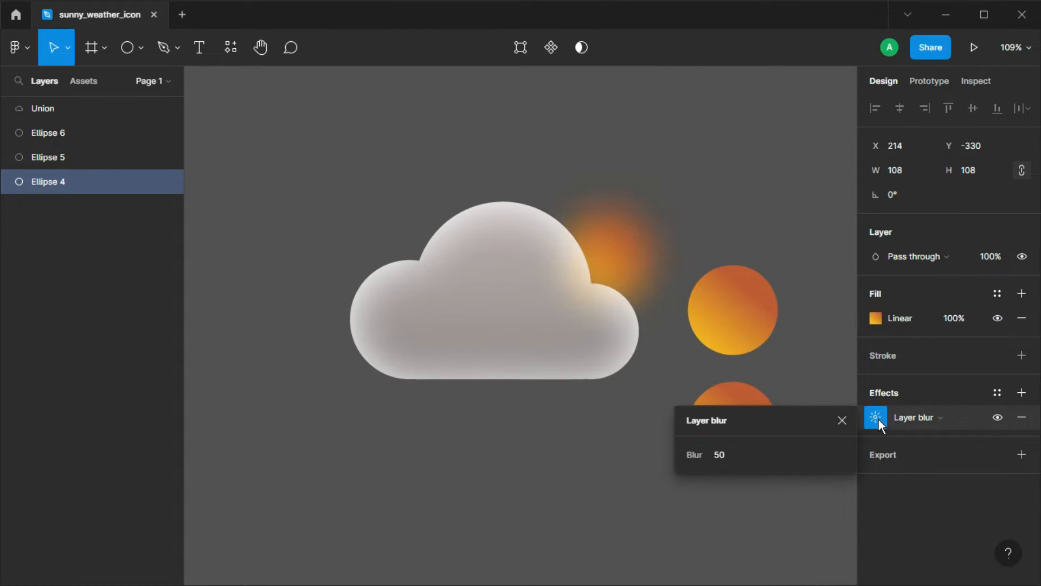
{"action": "left_click", "coordinate": [704, 165]}
Move the upper circle copy over the blurred sun and add a lighter layer blur to it.
{"action": "left_click", "coordinate": [736, 314]}
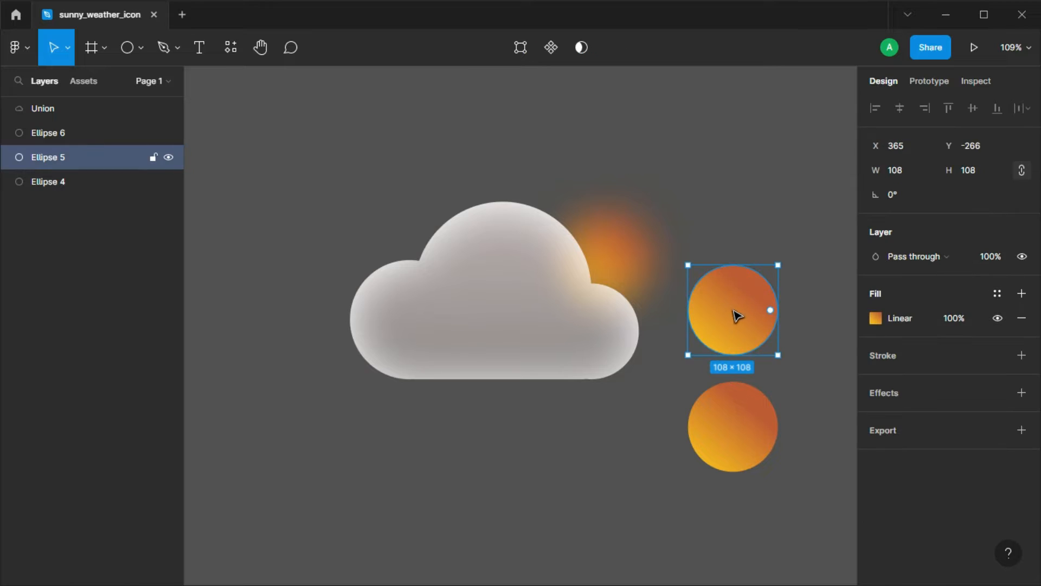
{"action": "left_click_drag", "start_coordinate": [734, 313], "coordinate": [603, 258]}
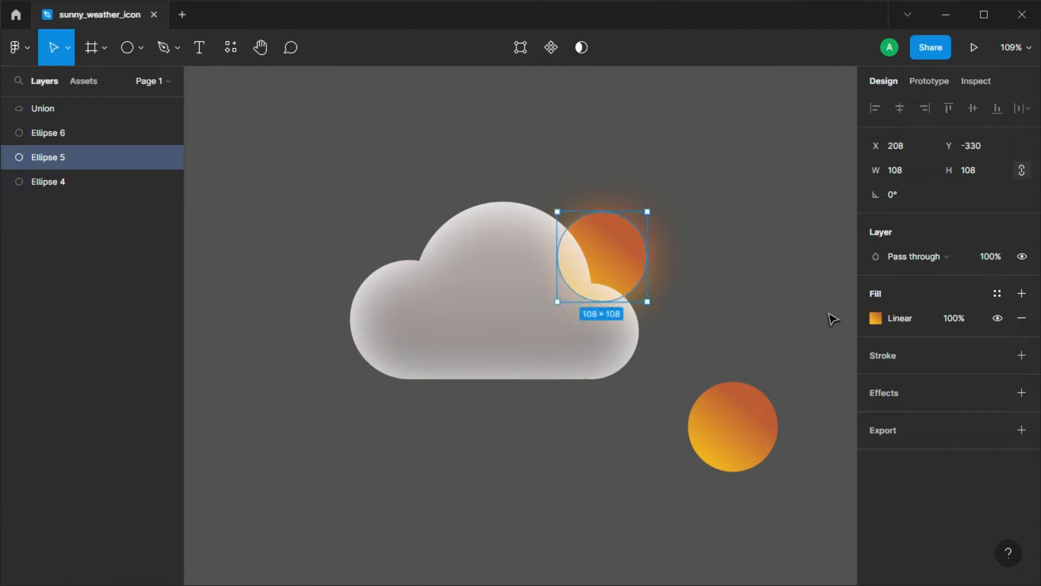
{"action": "left_click", "coordinate": [1022, 392]}
{"action": "left_click", "coordinate": [944, 418]}
{"action": "left_click", "coordinate": [938, 435]}
{"action": "left_click", "coordinate": [875, 417]}
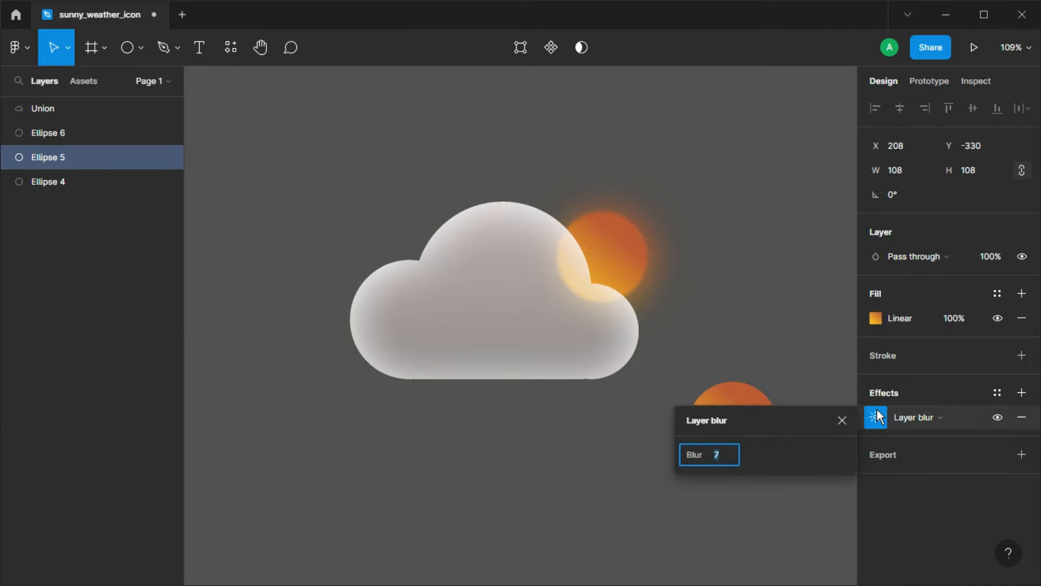
{"action": "left_click", "coordinate": [842, 421]}
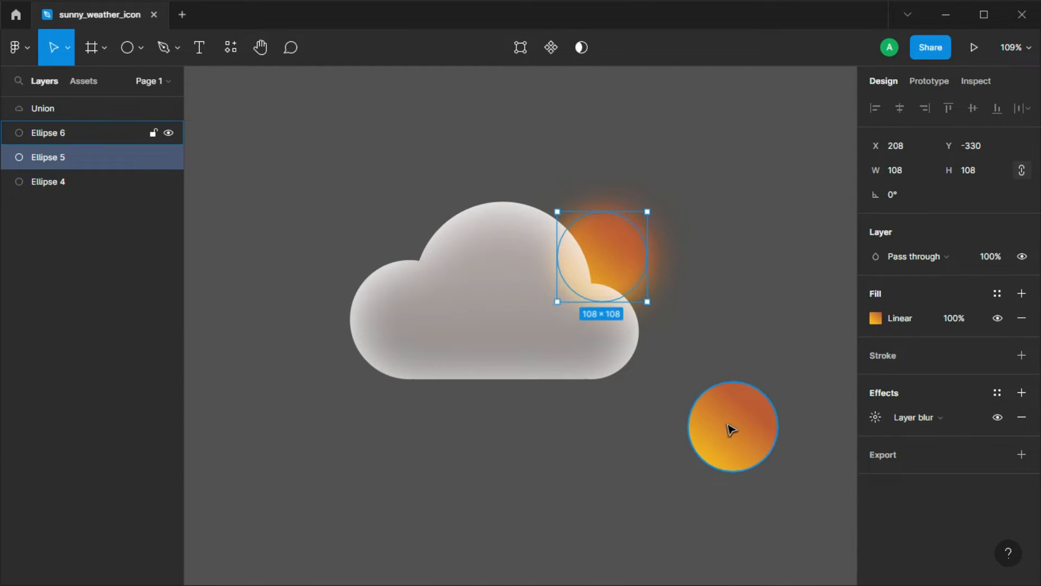
Move the remaining circle copy over the sun and send its layer below the other two circles.
{"action": "left_click", "coordinate": [731, 430]}
{"action": "left_click_drag", "start_coordinate": [739, 402], "coordinate": [614, 256]}
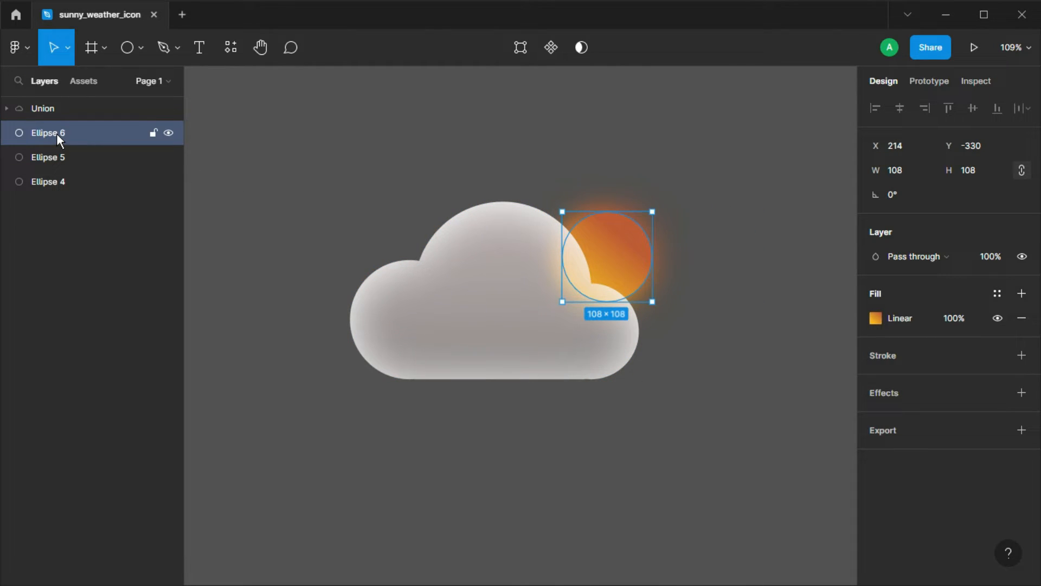
{"action": "left_click_drag", "start_coordinate": [56, 133], "coordinate": [53, 184]}
{"action": "left_click", "coordinate": [835, 322]}
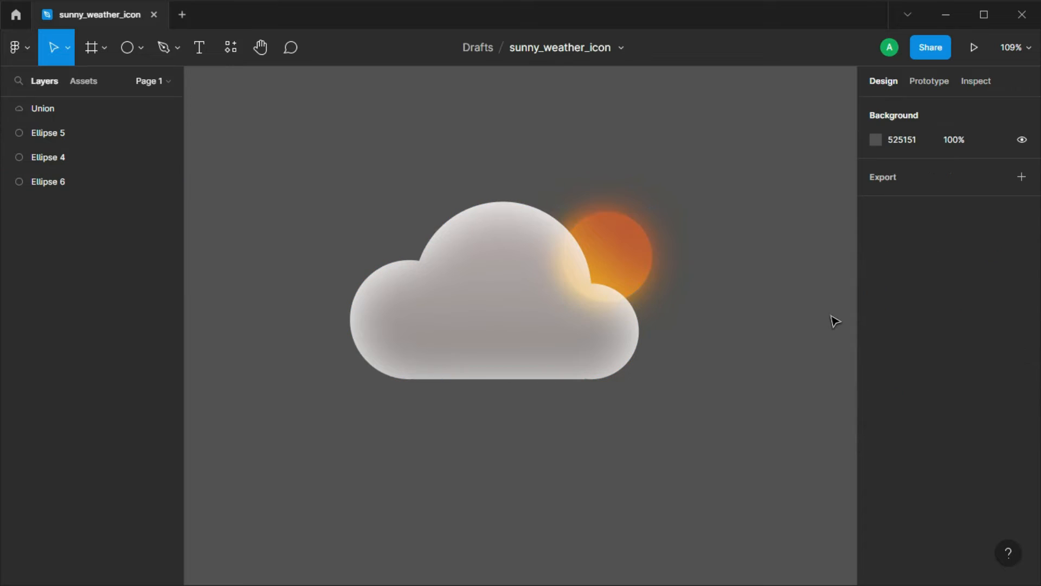
Move the unblurred circle aside and make its gradient stops fully saturated orange-red and bright yellow.
{"action": "left_click", "coordinate": [163, 133]}
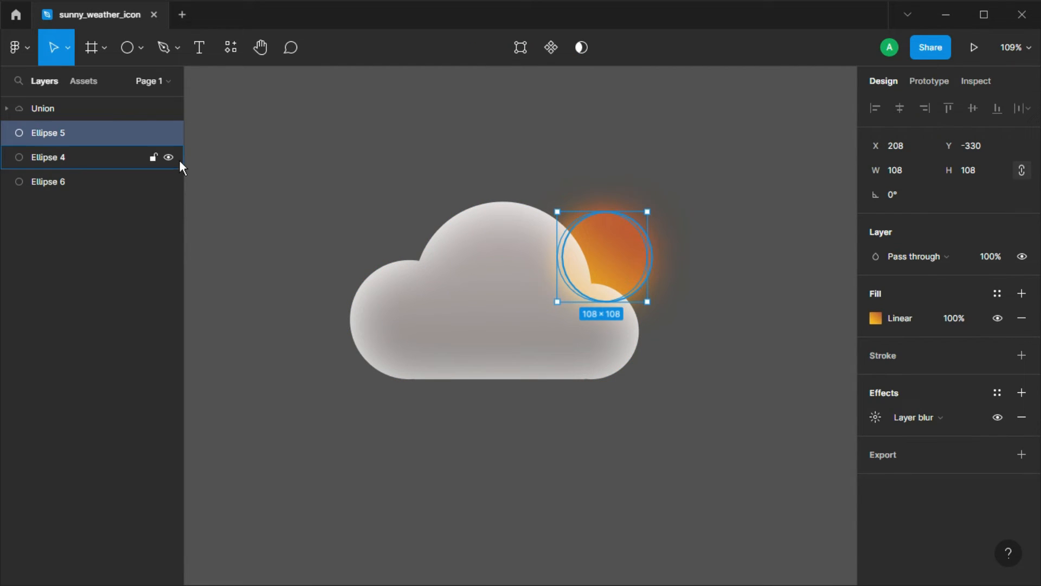
{"action": "left_click", "coordinate": [64, 179]}
{"action": "left_click_drag", "start_coordinate": [603, 259], "coordinate": [727, 317]}
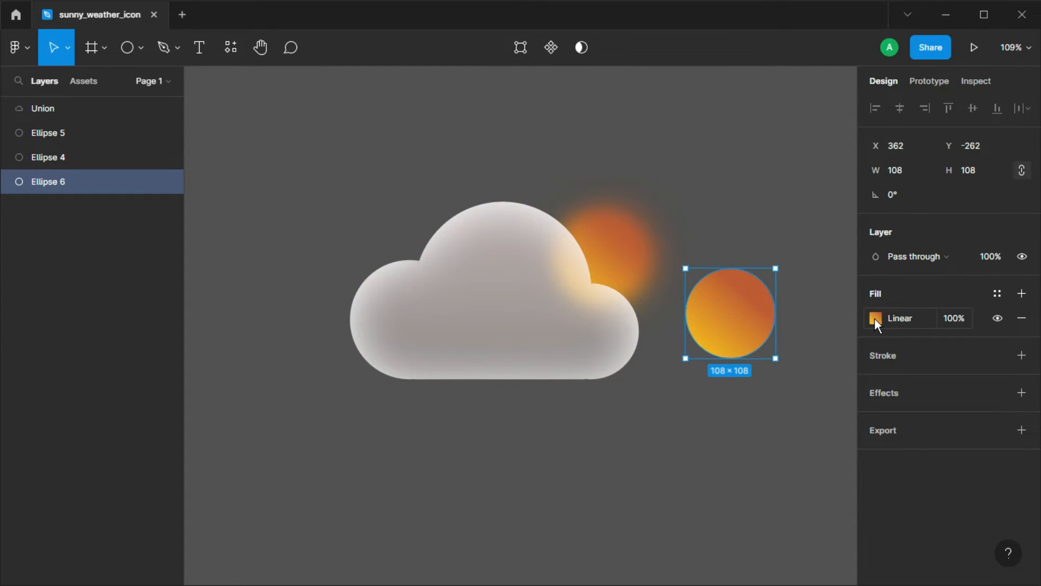
{"action": "left_click", "coordinate": [875, 318]}
{"action": "left_click_drag", "start_coordinate": [772, 140], "coordinate": [431, 155]}
{"action": "left_click", "coordinate": [739, 287]}
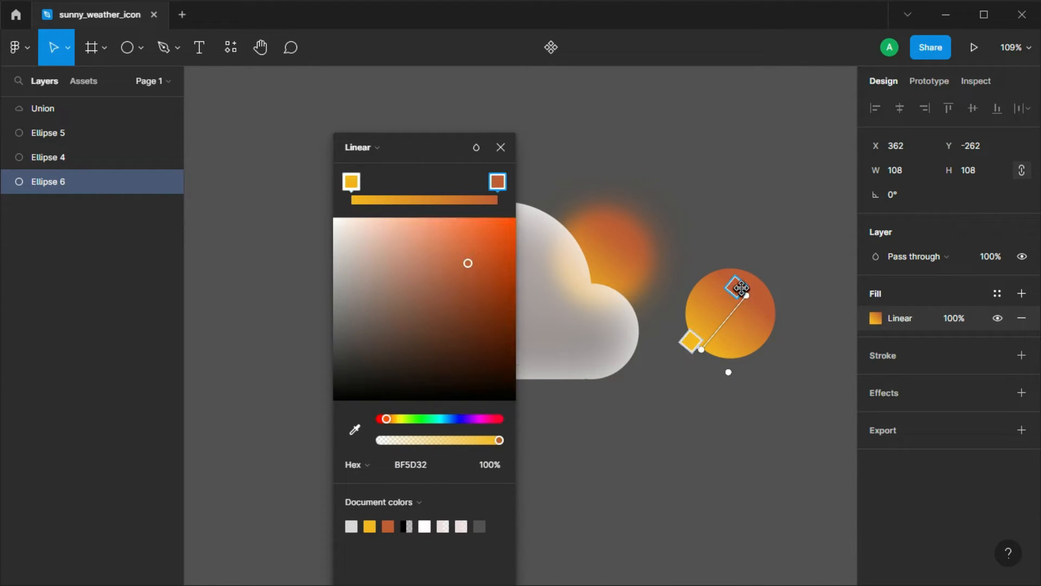
{"action": "left_click_drag", "start_coordinate": [470, 261], "coordinate": [504, 218]}
{"action": "left_click", "coordinate": [692, 341]}
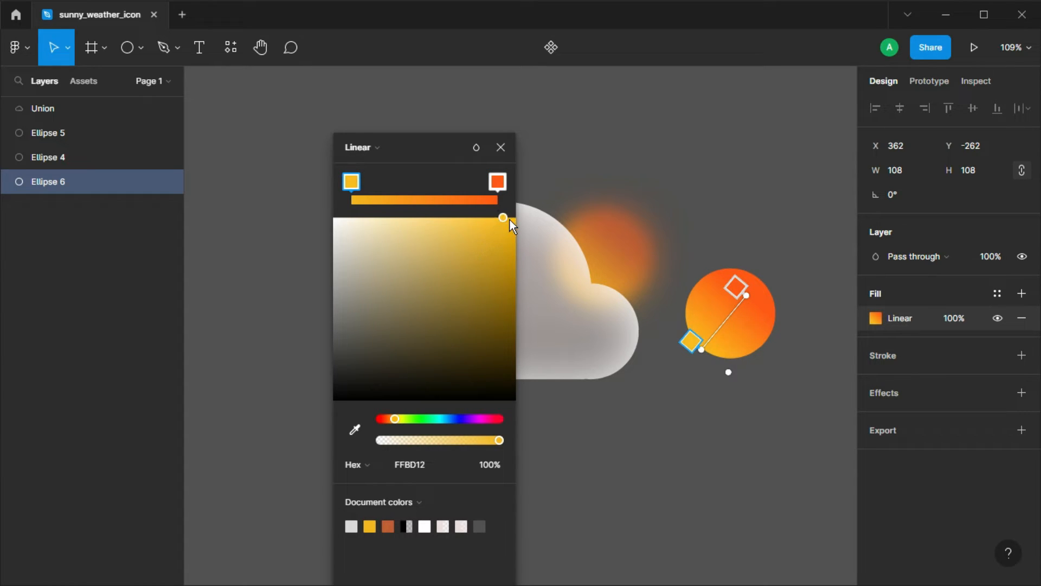
{"action": "left_click", "coordinate": [501, 147]}
Return the brightened circle to the sun's position and order its layer above the blurred circles, just below the cloud.
{"action": "left_click_drag", "start_coordinate": [737, 328], "coordinate": [612, 274]}
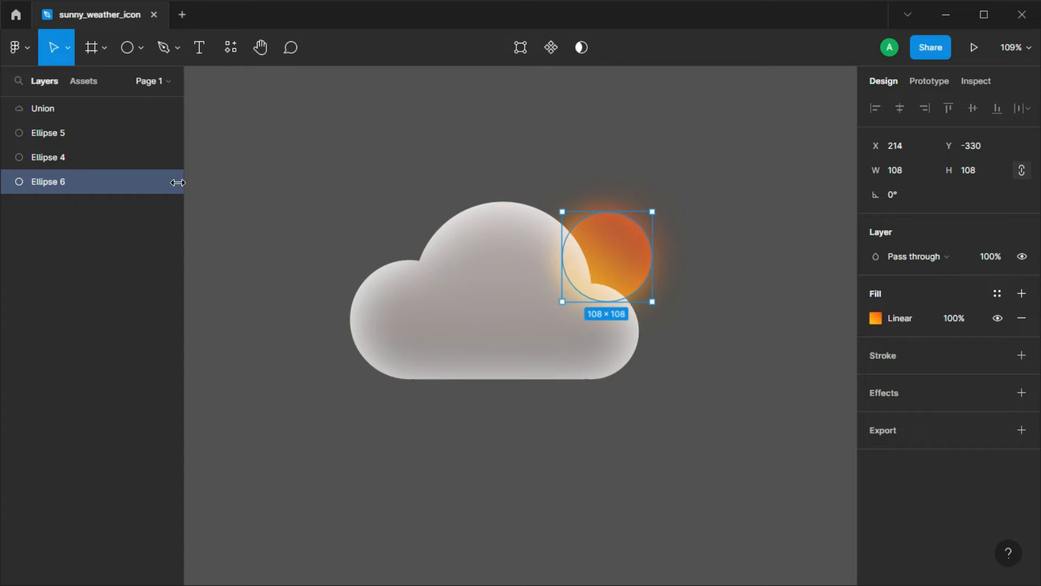
{"action": "left_click_drag", "start_coordinate": [73, 185], "coordinate": [63, 130]}
{"action": "left_click", "coordinate": [730, 245]}
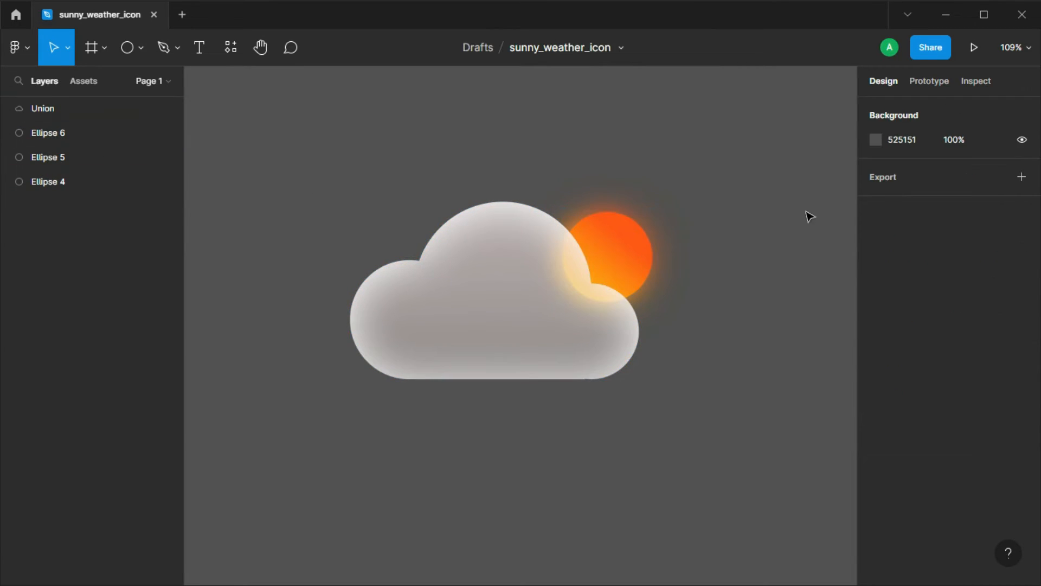
Make the cloud gradient's top stop FFFFFF with higher opacity and set the EDDFDF bottom stop's opacity to 71%.
{"action": "left_click", "coordinate": [543, 317]}
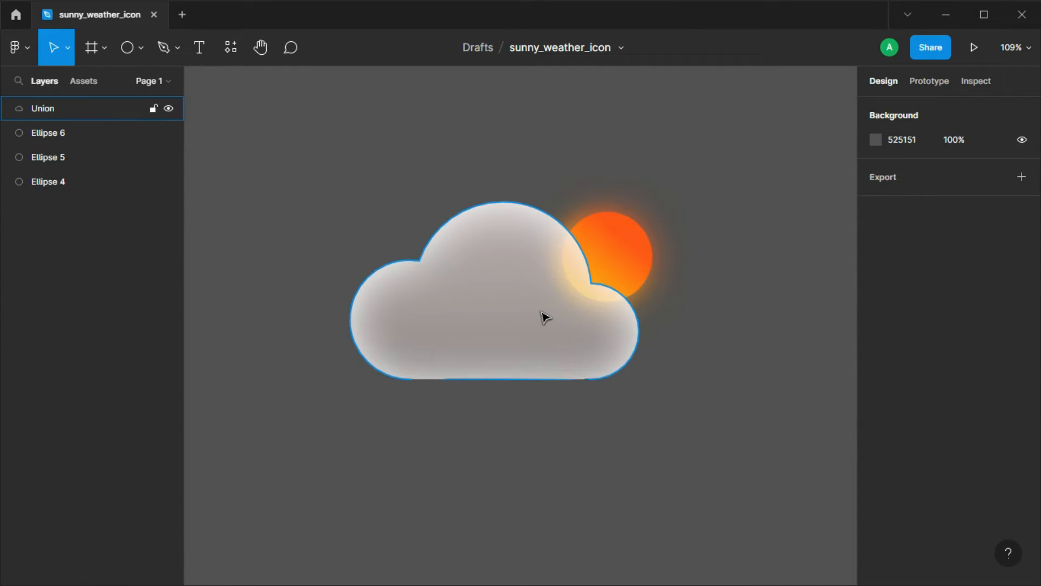
{"action": "left_click", "coordinate": [876, 318]}
{"action": "left_click_drag", "start_coordinate": [688, 219], "coordinate": [673, 207]}
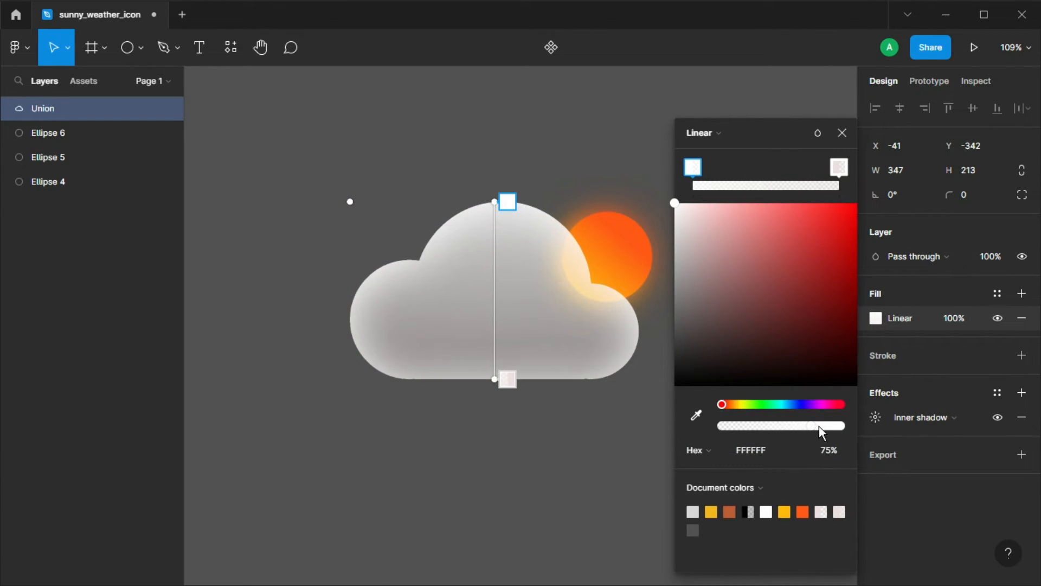
{"action": "left_click_drag", "start_coordinate": [819, 425], "coordinate": [839, 430]}
{"action": "left_click", "coordinate": [507, 378]}
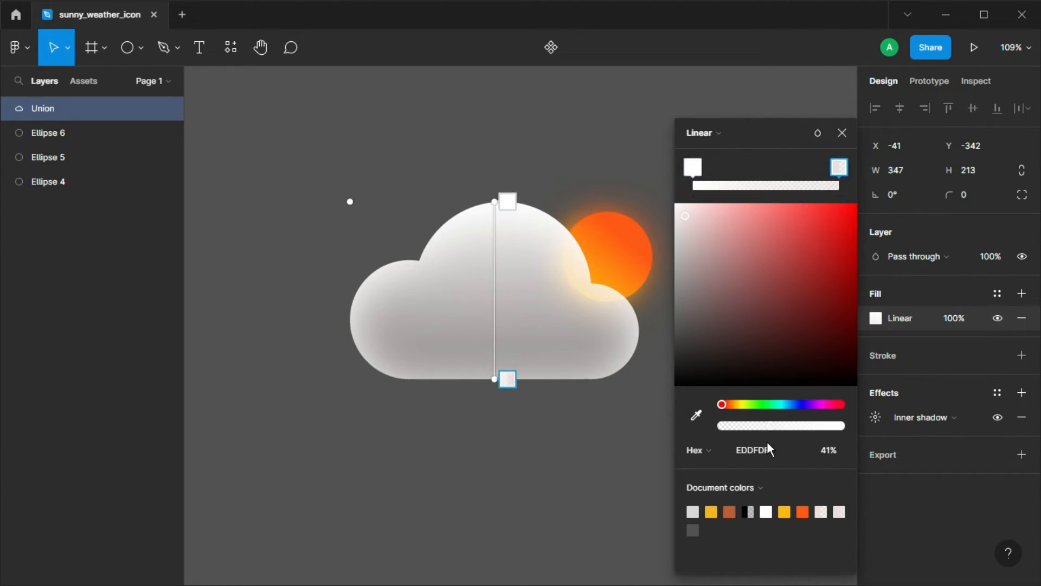
{"action": "left_click_drag", "start_coordinate": [776, 426], "coordinate": [807, 425]}
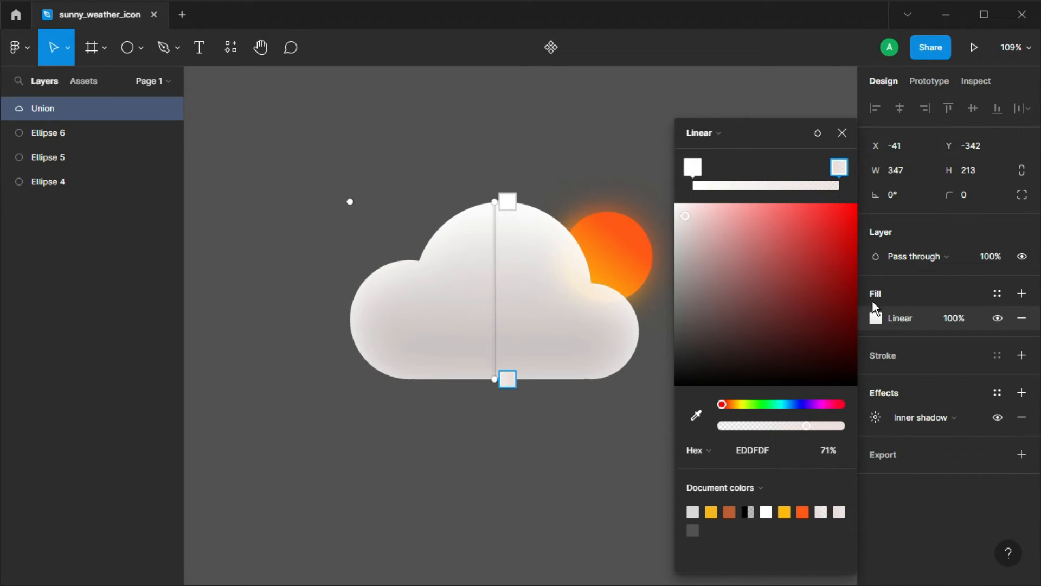
{"action": "left_click", "coordinate": [842, 131]}
Add a layer blur effect to the cloud alongside its inner shadow and set the blur to 0.
{"action": "left_click", "coordinate": [1020, 394]}
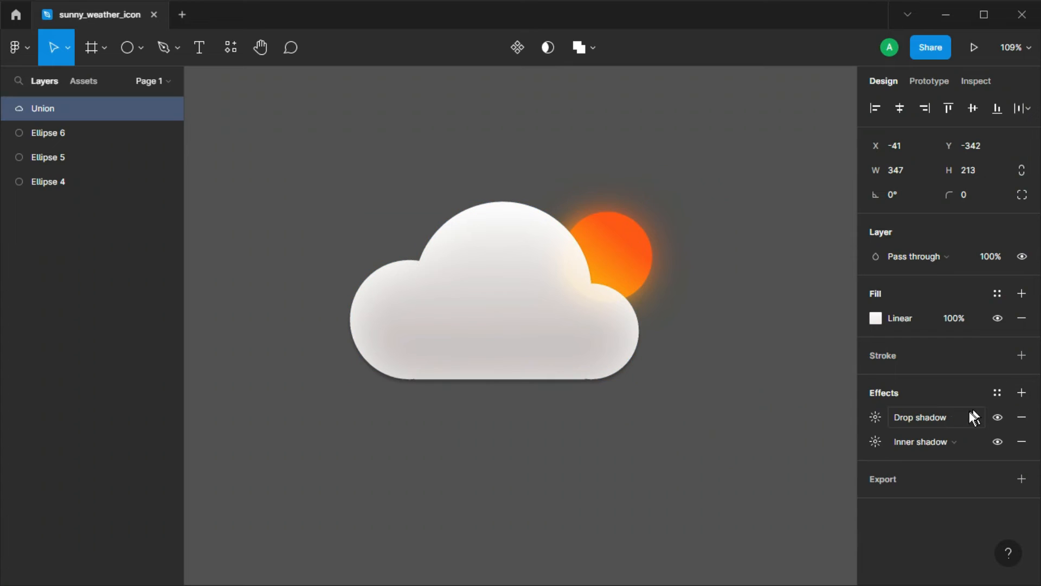
{"action": "left_click", "coordinate": [956, 417]}
{"action": "left_click", "coordinate": [946, 443]}
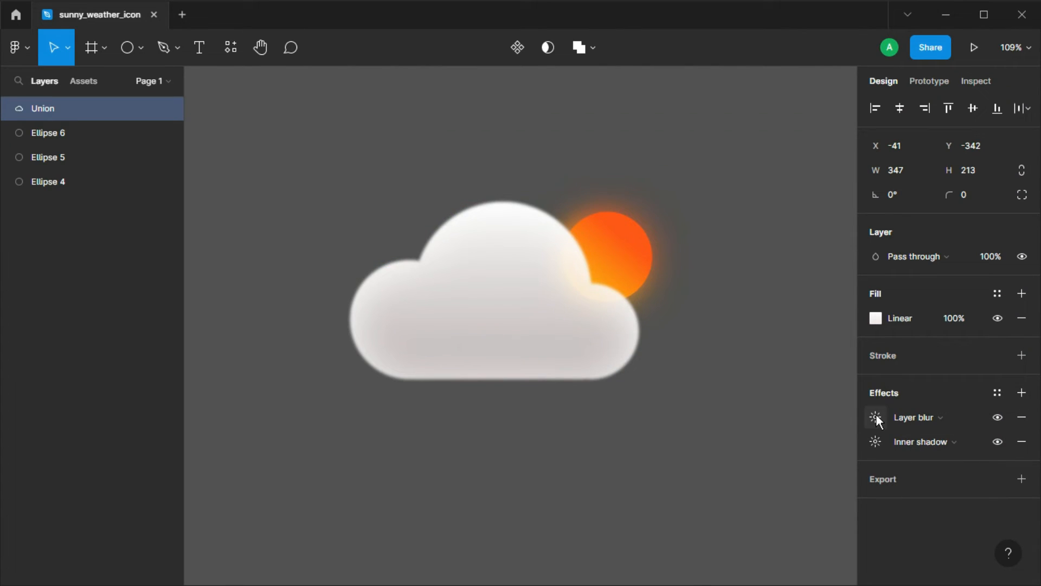
{"action": "left_click", "coordinate": [876, 418]}
{"action": "type", "text": "20"}
{"action": "key", "text": "Return"}
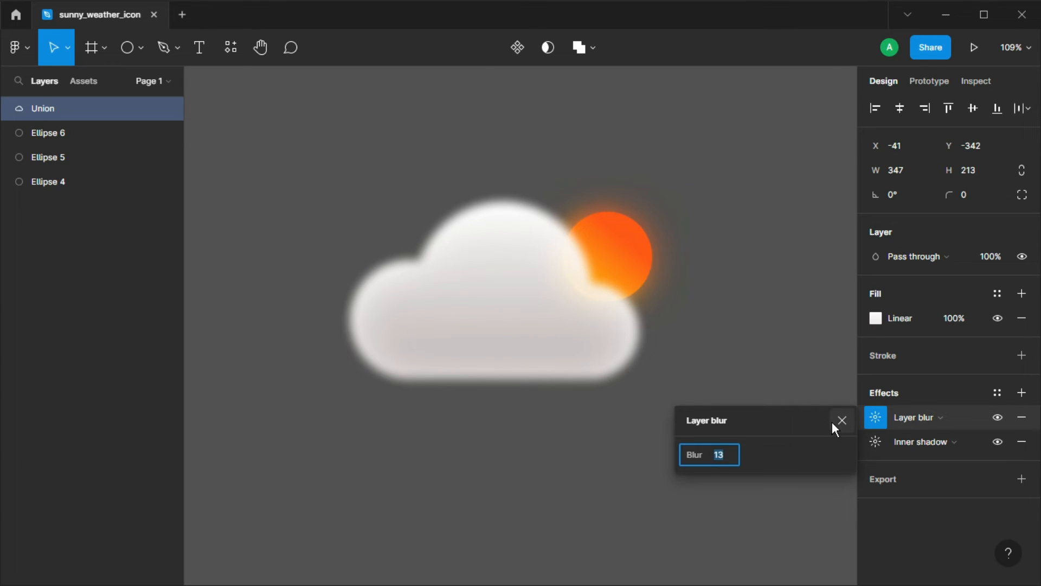
{"action": "type", "text": "0"}
{"action": "key", "text": "Return"}
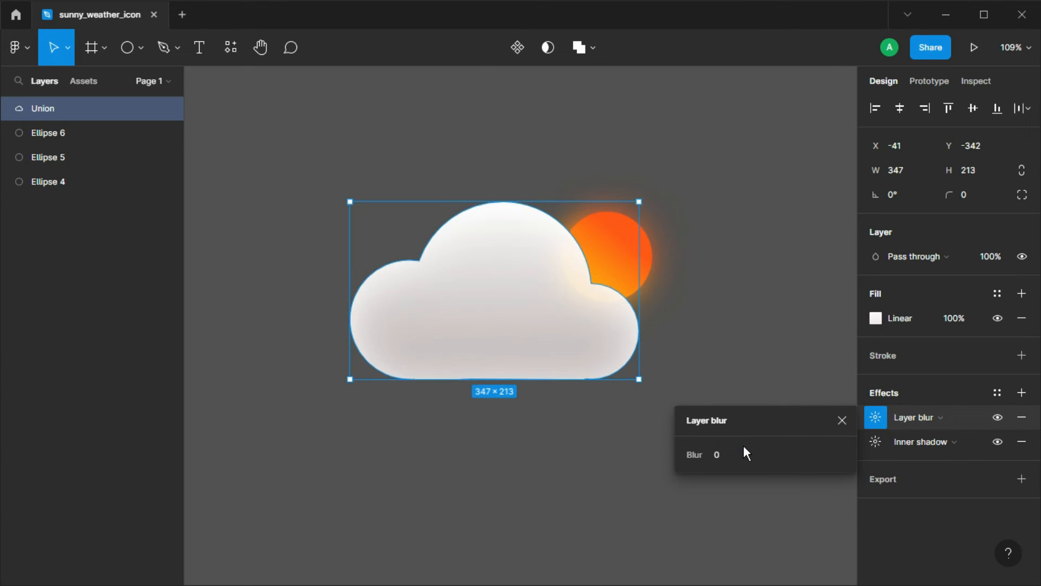
{"action": "left_click", "coordinate": [842, 422]}
Place a copy of the cloud below the original and increase the layer blur on the original cloud.
{"action": "left_click_drag", "start_coordinate": [536, 375], "coordinate": [556, 579]}
{"action": "left_click", "coordinate": [537, 315]}
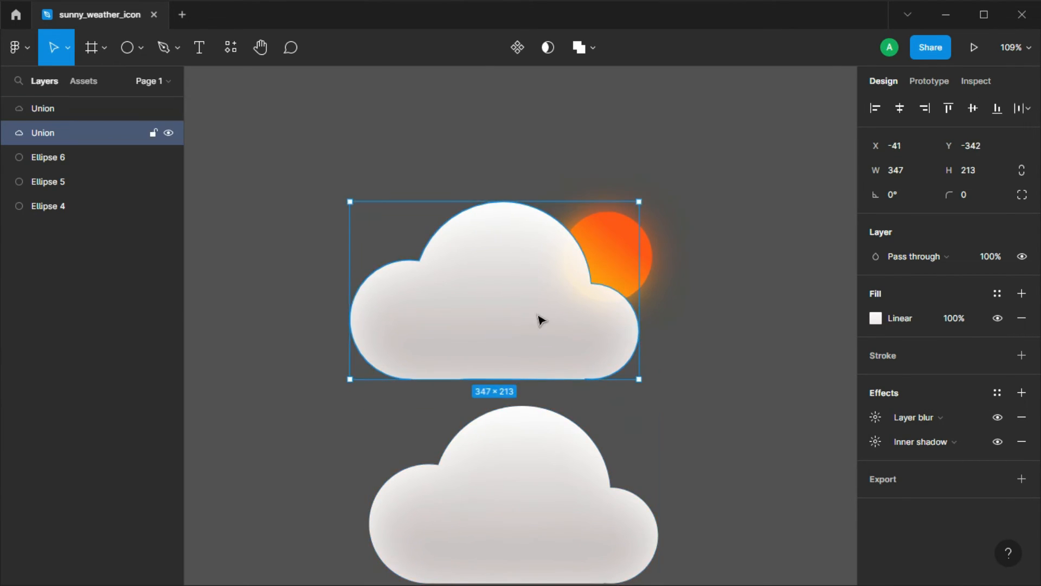
{"action": "left_click", "coordinate": [882, 416]}
{"action": "key", "text": "Up"}
{"action": "key", "text": "Up"}
{"action": "key", "text": "Up"}
{"action": "key", "text": "Up"}
{"action": "key", "text": "Up"}
{"action": "key", "text": "Up"}
{"action": "key", "text": "Up"}
{"action": "key", "text": "Up"}
{"action": "key", "text": "Up"}
{"action": "key", "text": "Up"}
{"action": "key", "text": "Up"}
{"action": "key", "text": "Up"}
{"action": "key", "text": "Up"}
{"action": "key", "text": "Up"}
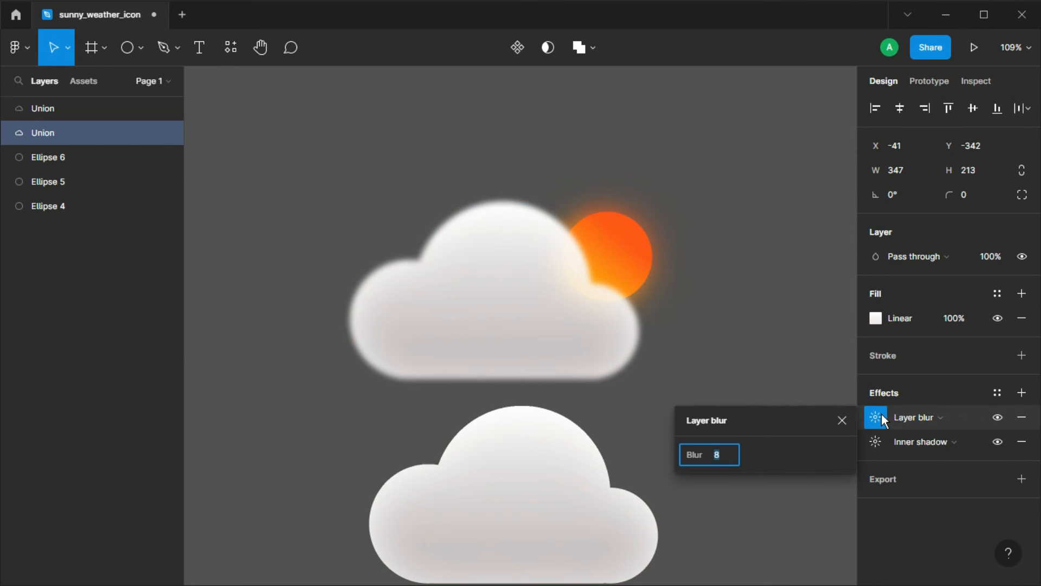
{"action": "left_click", "coordinate": [842, 421]}
Move the sharp cloud copy up to partly overlap the blurred cloud and raise the back cloud's layer blur to about 38.
{"action": "left_click", "coordinate": [535, 495]}
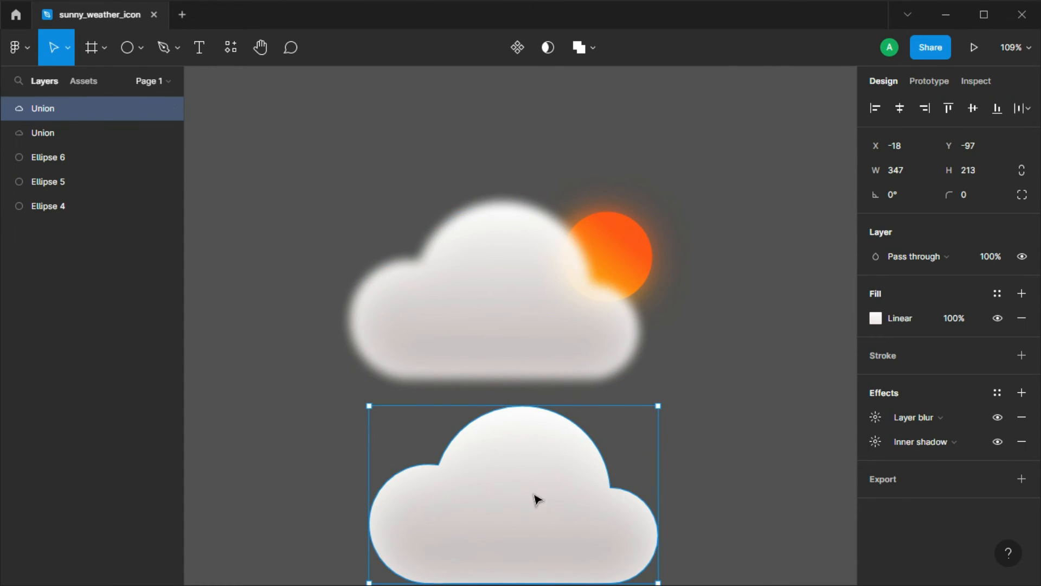
{"action": "left_click_drag", "start_coordinate": [535, 496], "coordinate": [521, 368]}
{"action": "left_click", "coordinate": [521, 249]}
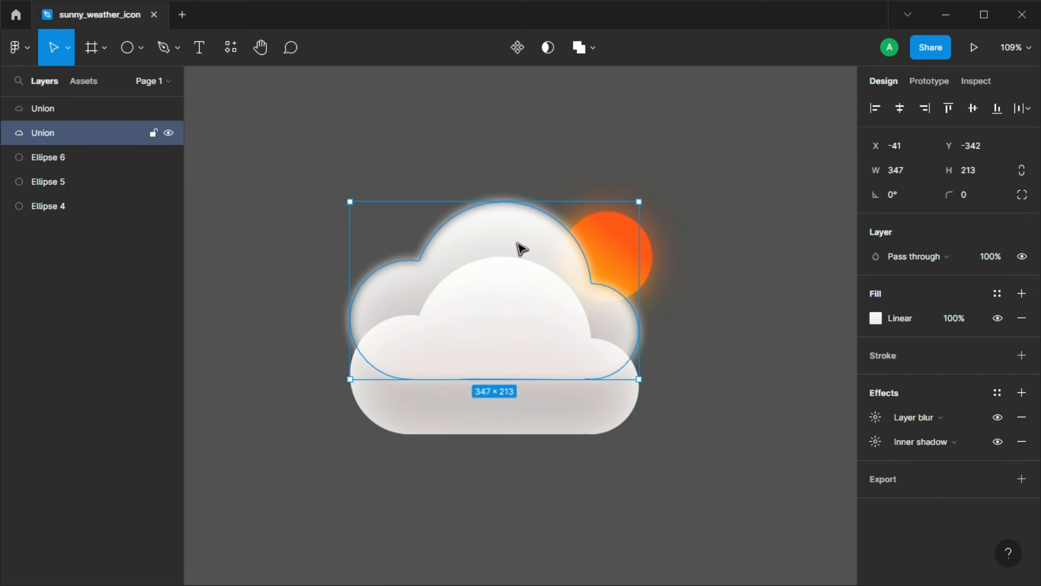
{"action": "left_click", "coordinate": [877, 425]}
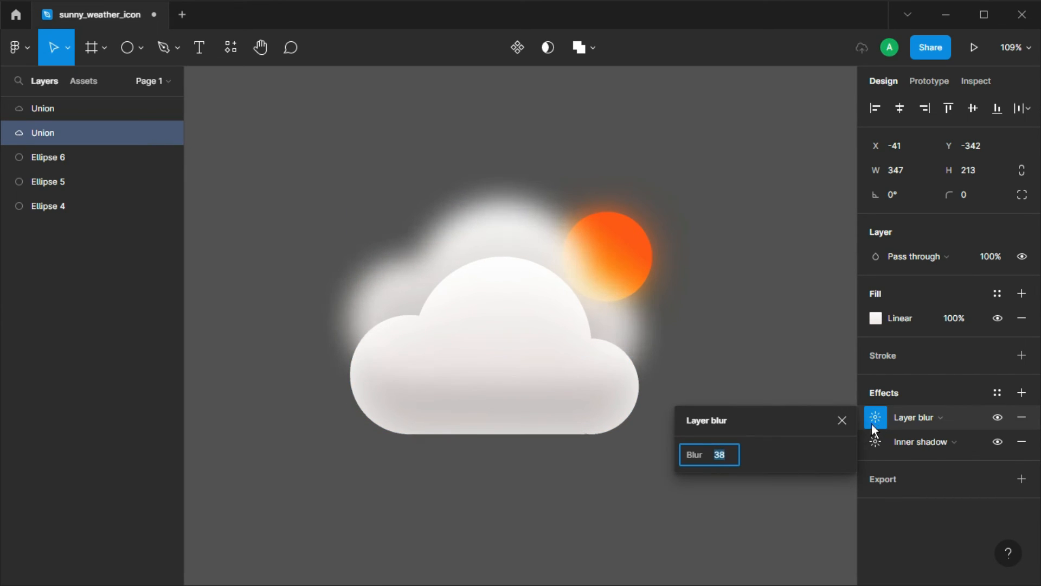
{"action": "left_click", "coordinate": [842, 421]}
Align the sharp cloud copy exactly over the blurred cloud so the blur forms a glow around it.
{"action": "left_click", "coordinate": [582, 372]}
{"action": "left_click_drag", "start_coordinate": [553, 405], "coordinate": [553, 350]}
{"action": "left_click", "coordinate": [746, 386]}
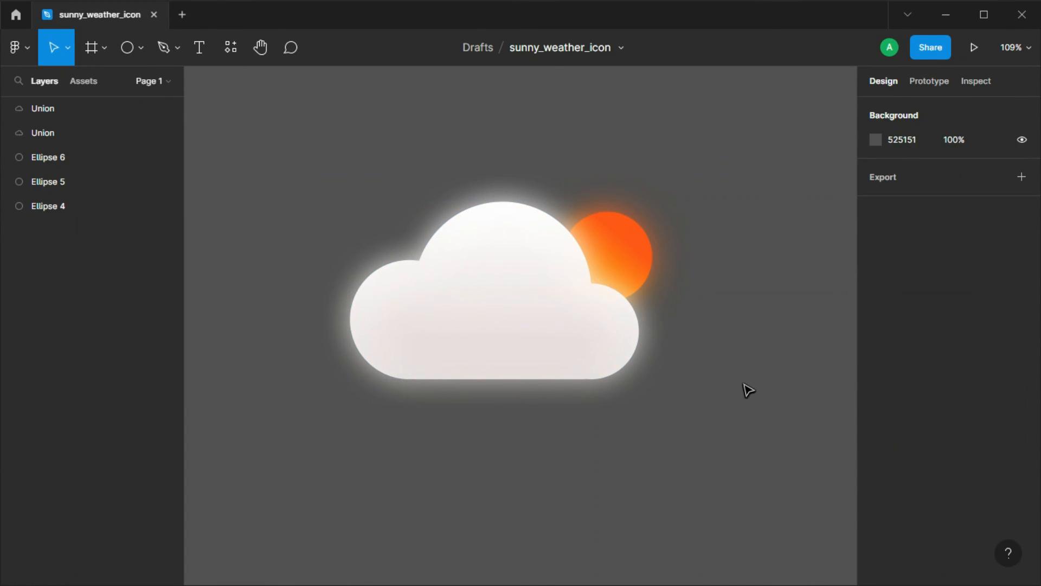
Select both cloud shapes and all three sun circles and group them.
{"action": "scroll", "coordinate": [748, 390], "scroll_direction": "up", "scroll_amount": 2}
{"action": "scroll", "coordinate": [748, 390], "scroll_direction": "down", "scroll_amount": 1}
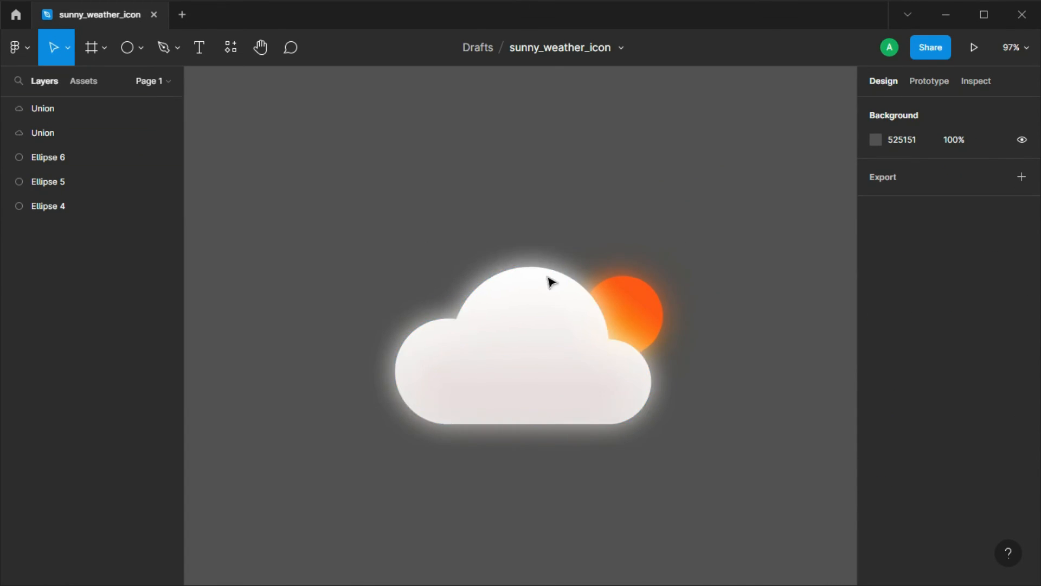
{"action": "left_click_drag", "start_coordinate": [381, 264], "coordinate": [727, 444]}
{"action": "right_click", "coordinate": [532, 296]}
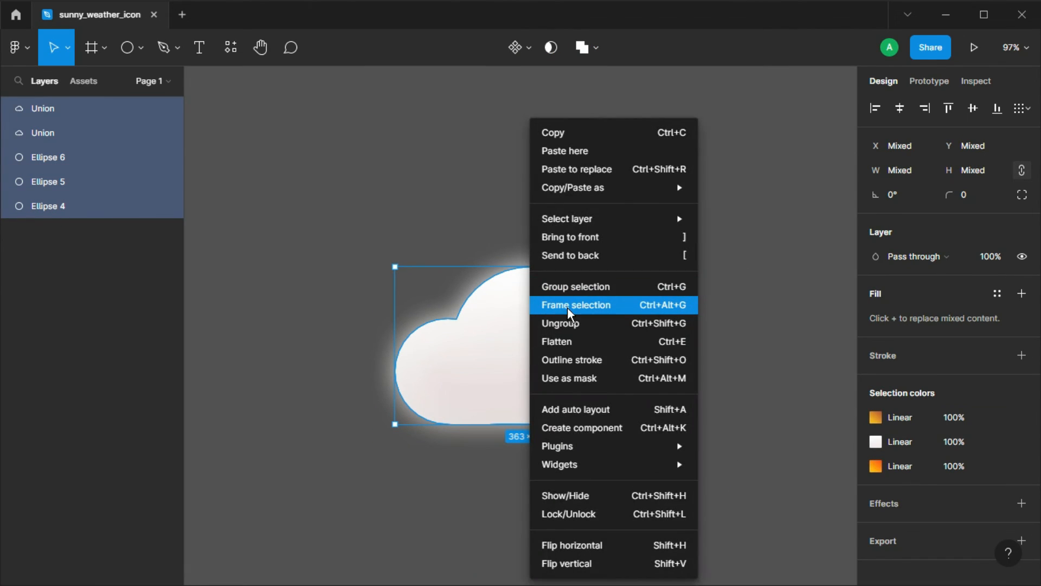
{"action": "left_click", "coordinate": [568, 295]}
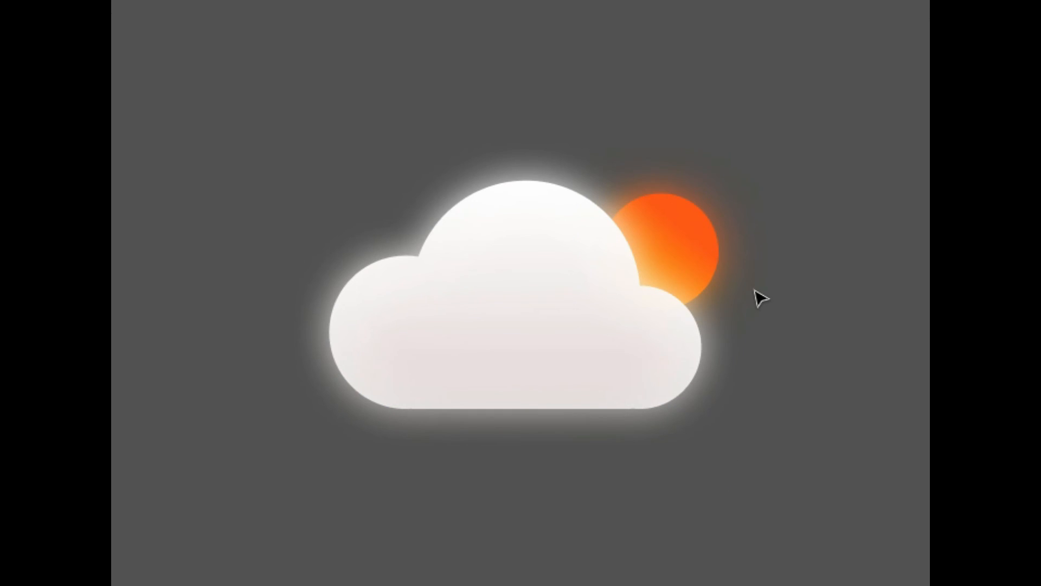